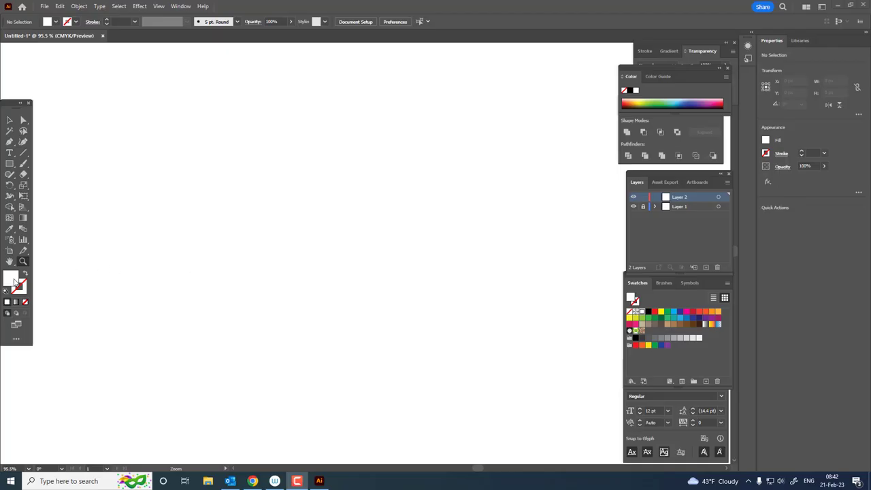
- Set the fill colour to a muted medium purple, about #8258AF
{"action": "double_click", "coordinate": [10, 278]}
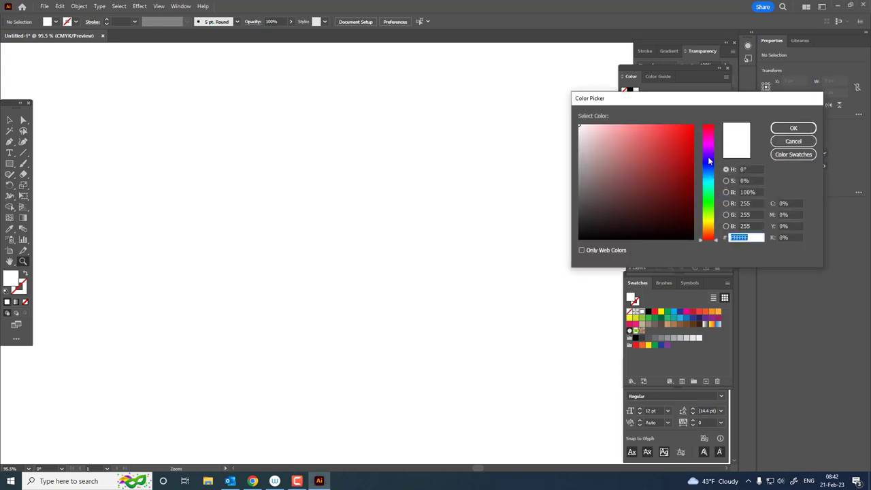
{"action": "left_click", "coordinate": [707, 155]}
{"action": "left_click", "coordinate": [648, 149]}
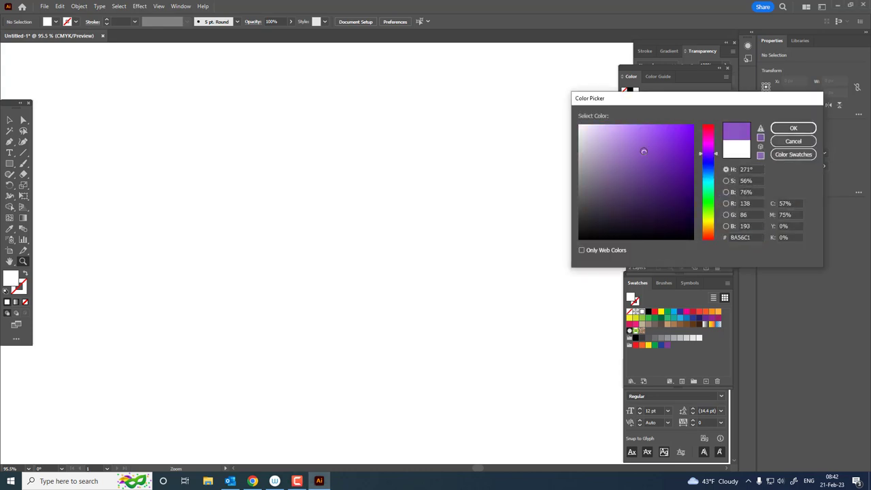
{"action": "left_click_drag", "start_coordinate": [641, 150], "coordinate": [636, 158]}
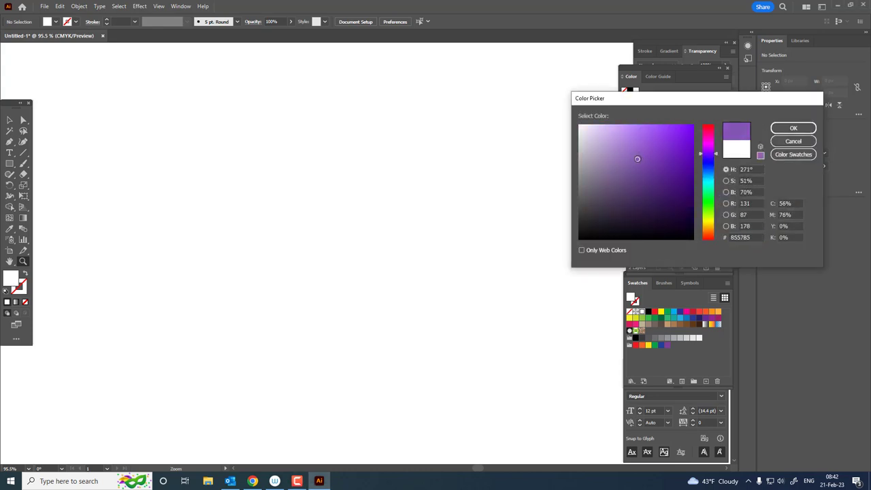
{"action": "left_click", "coordinate": [793, 128]}
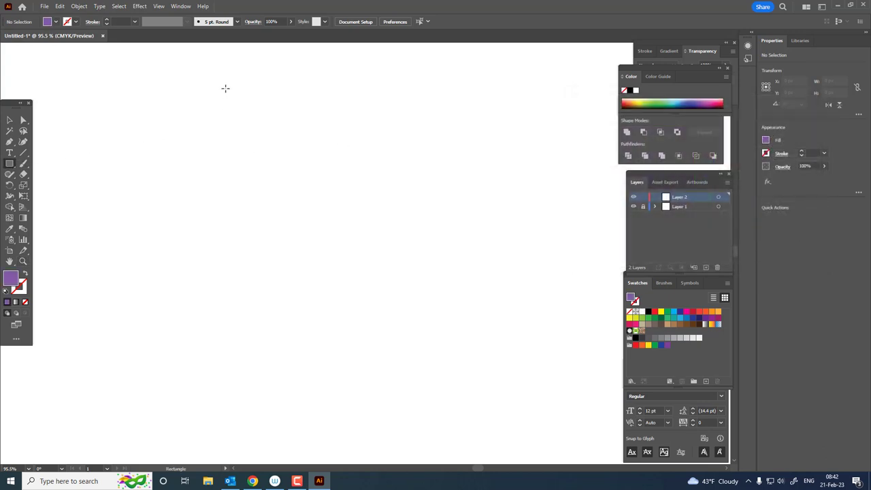
- Draw a wide rectangular bar and give it a darker purple fill
{"action": "left_click_drag", "start_coordinate": [189, 109], "coordinate": [409, 144]}
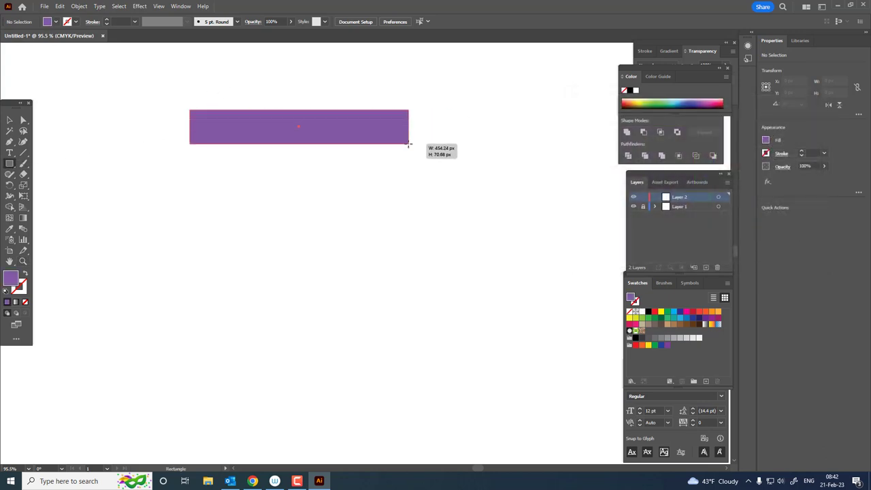
{"action": "left_click_drag", "start_coordinate": [408, 144], "coordinate": [408, 142]}
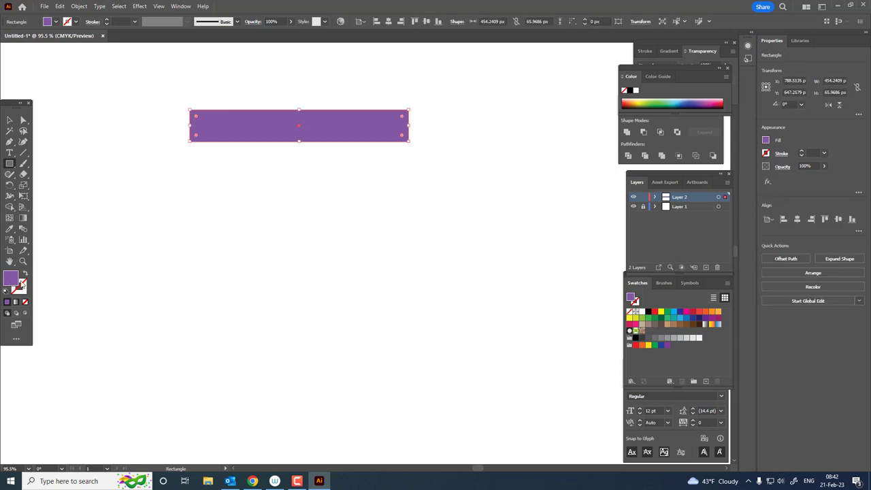
{"action": "double_click", "coordinate": [21, 283]}
{"action": "left_click", "coordinate": [616, 192]}
{"action": "left_click", "coordinate": [789, 128]}
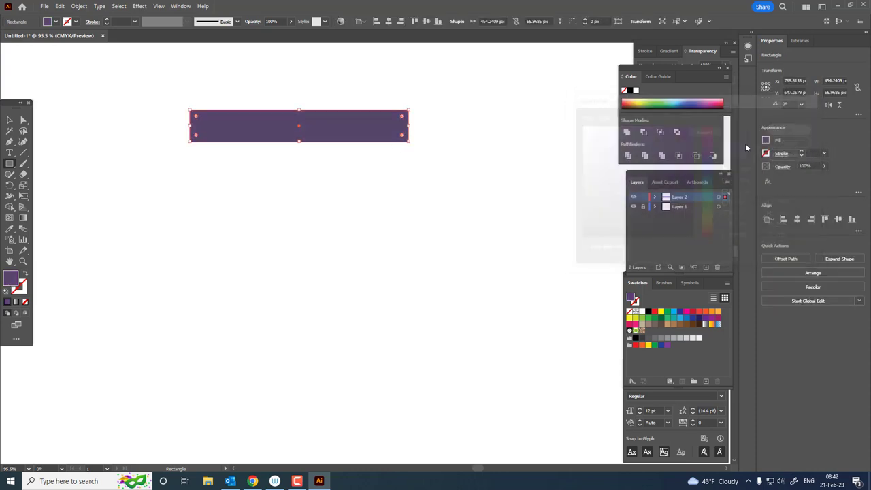
- Centre the bar horizontally and vertically on the artboard at X 1000, Y 1000
{"action": "left_click", "coordinate": [9, 121]}
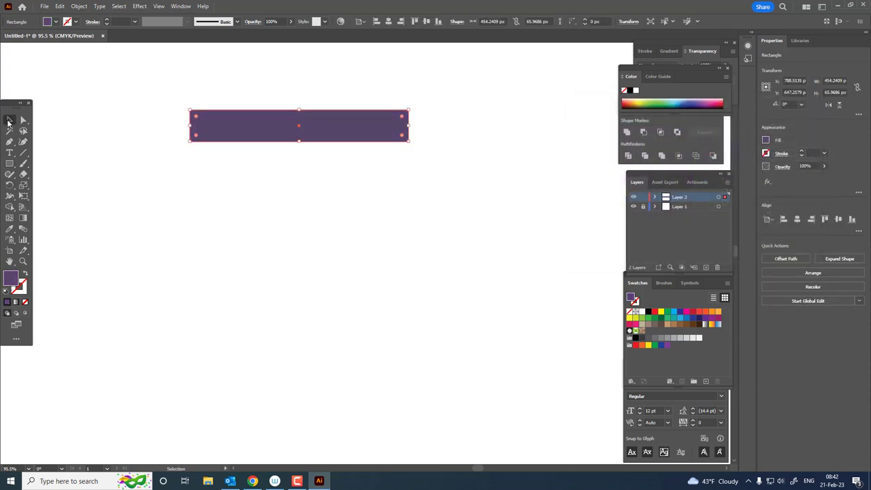
{"action": "left_click", "coordinate": [389, 21]}
{"action": "left_click", "coordinate": [427, 21]}
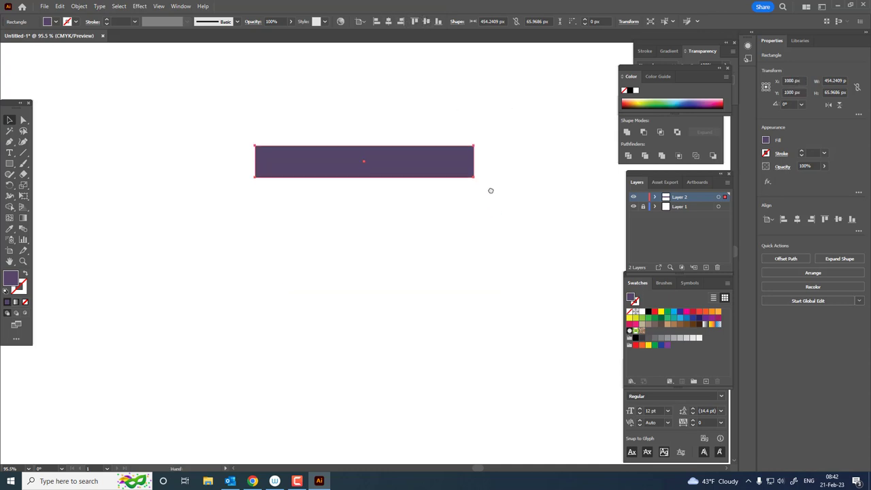
{"action": "left_click_drag", "start_coordinate": [527, 327], "coordinate": [474, 165]}
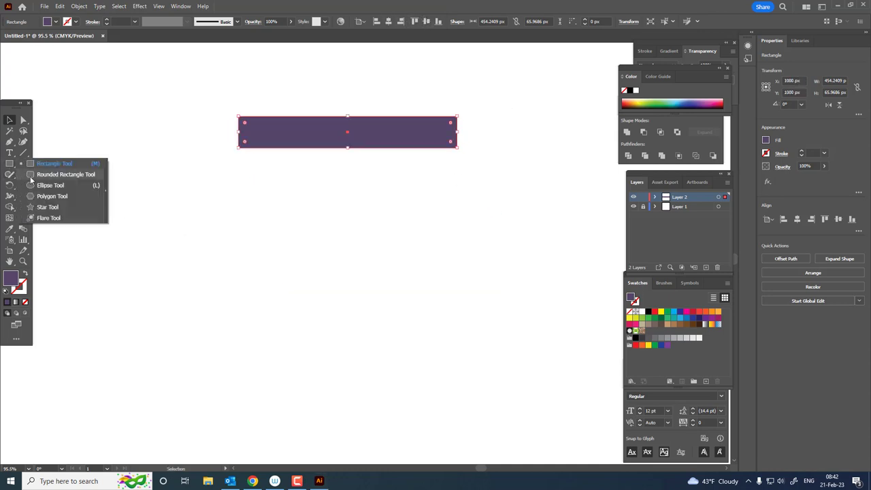
- Draw a large circle below the bar and a rectangle covering its top half
{"action": "left_click_drag", "start_coordinate": [10, 167], "coordinate": [72, 181]}
{"action": "mouse_move", "coordinate": [142, 165]}
{"action": "left_mouse_down"}
{"action": "mouse_move", "coordinate": [305, 316]}
{"action": "mouse_move", "coordinate": [338, 361]}
{"action": "left_mouse_up"}
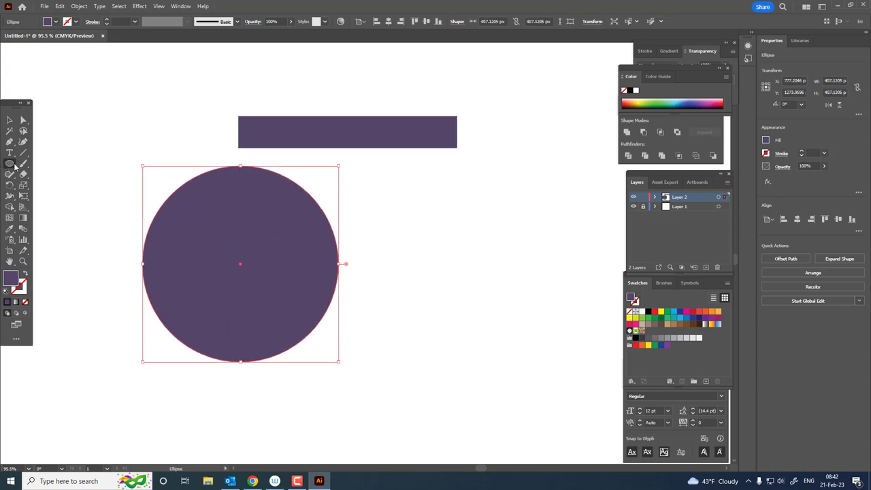
{"action": "left_click_drag", "start_coordinate": [14, 165], "coordinate": [68, 163]}
{"action": "left_click_drag", "start_coordinate": [116, 263], "coordinate": [457, 155]}
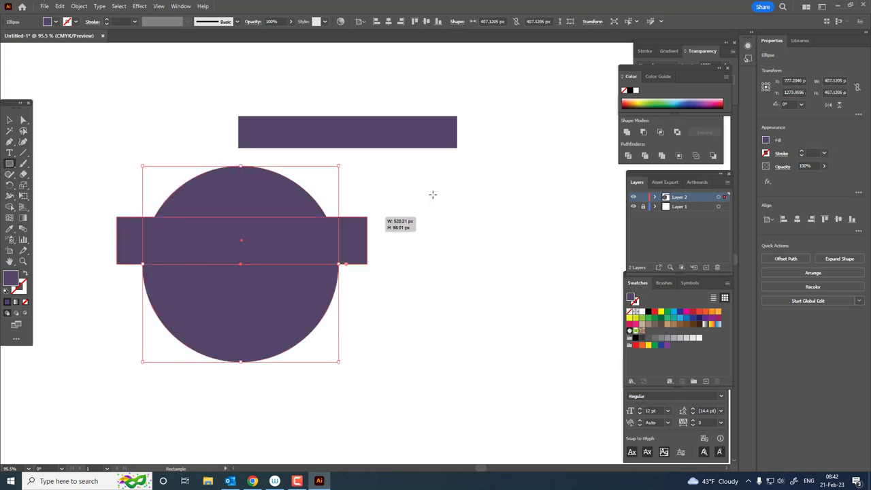
{"action": "left_click", "coordinate": [8, 121]}
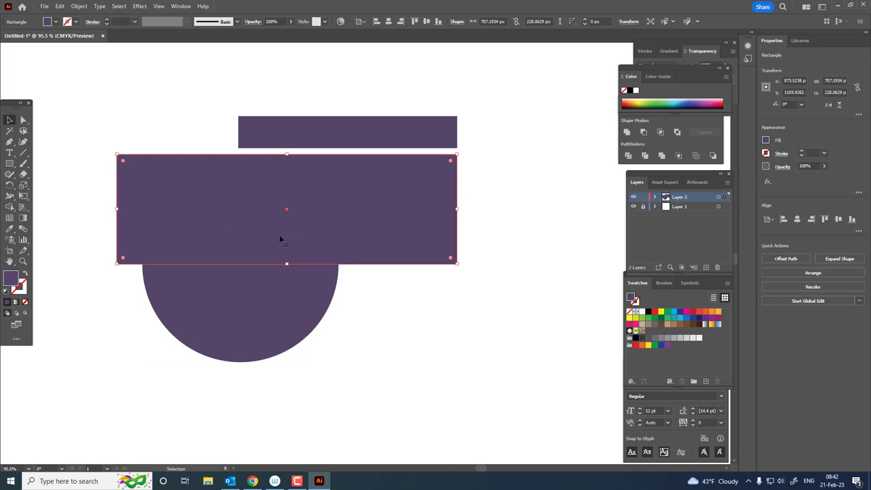
{"action": "left_click_drag", "start_coordinate": [275, 227], "coordinate": [284, 224]}
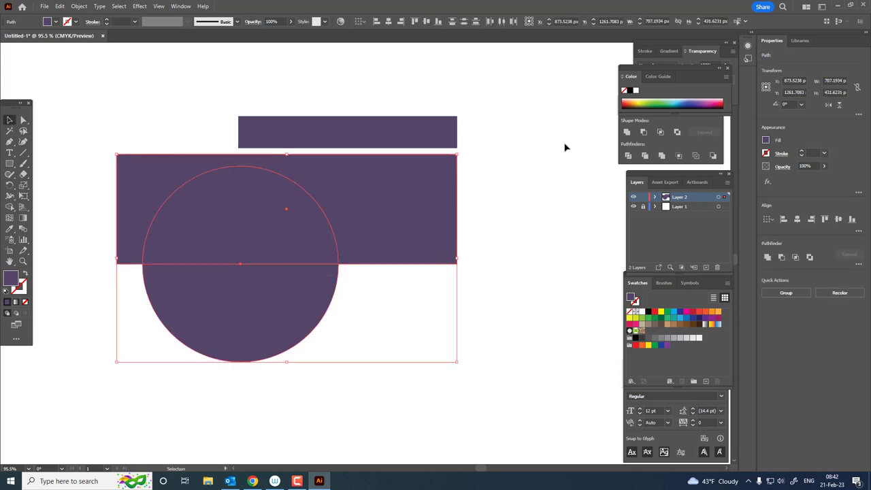
- Divide the overlapping shapes, delete the top piece, and move the half-circle toward the bar
{"action": "left_click", "coordinate": [626, 156]}
{"action": "right_click", "coordinate": [274, 222]}
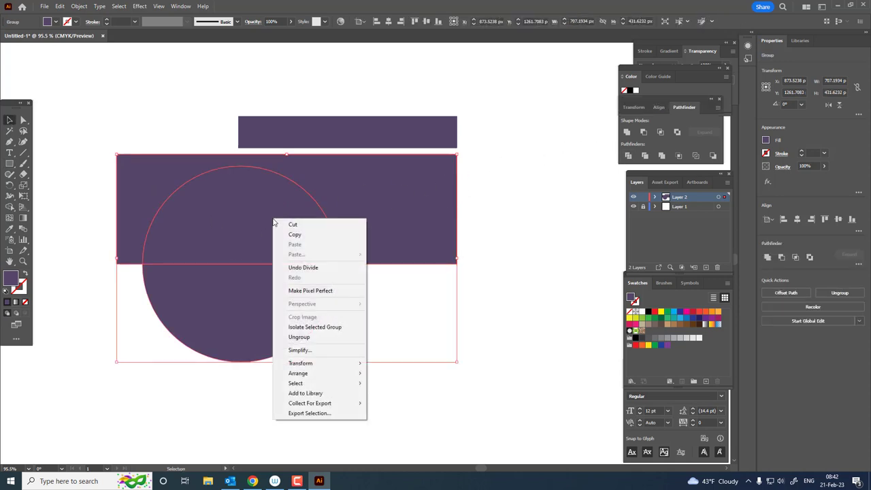
{"action": "left_click", "coordinate": [318, 337]}
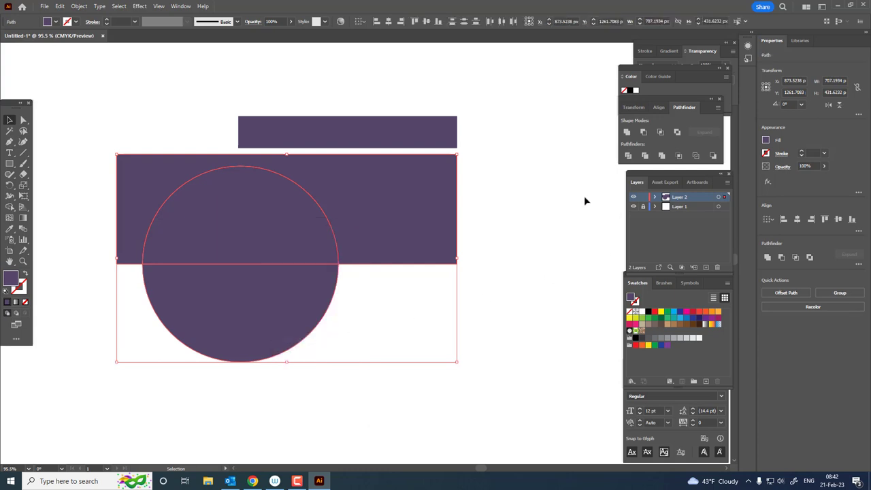
{"action": "left_click", "coordinate": [253, 203]}
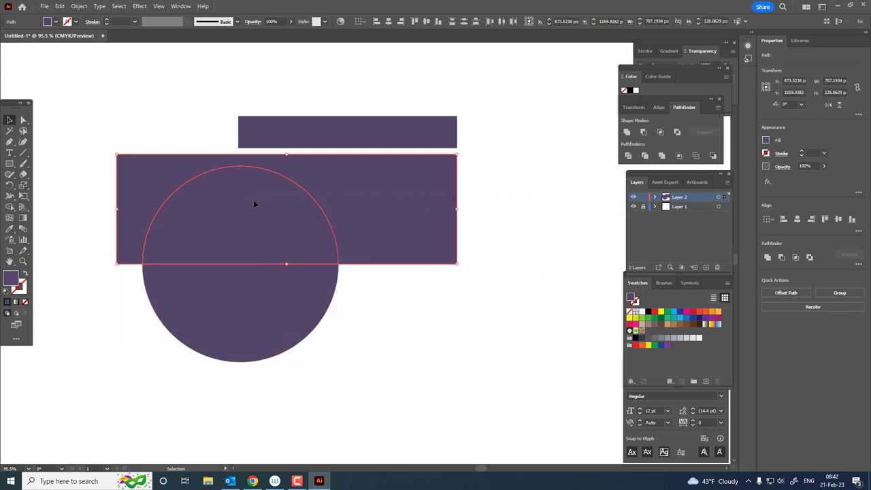
{"action": "key", "text": "Delete"}
{"action": "left_click_drag", "start_coordinate": [239, 274], "coordinate": [348, 185]}
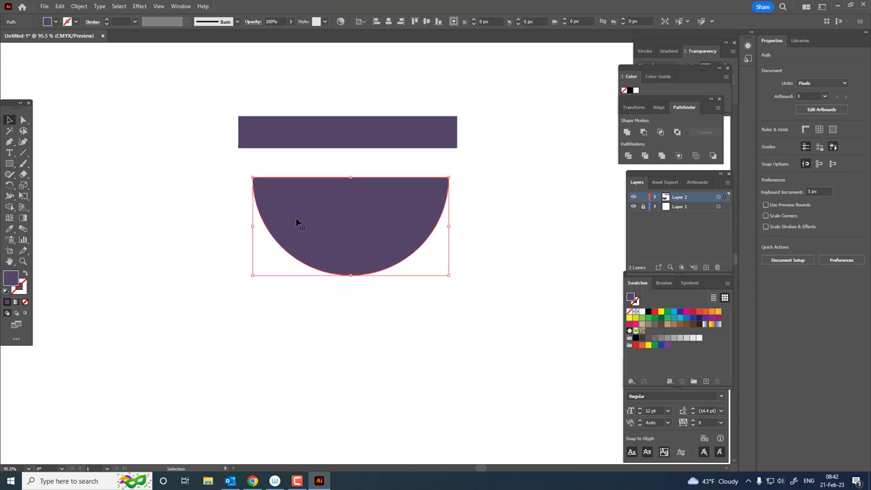
- Give the half-circle a light purple fill and move it against the bar's bottom edge
{"action": "double_click", "coordinate": [6, 279]}
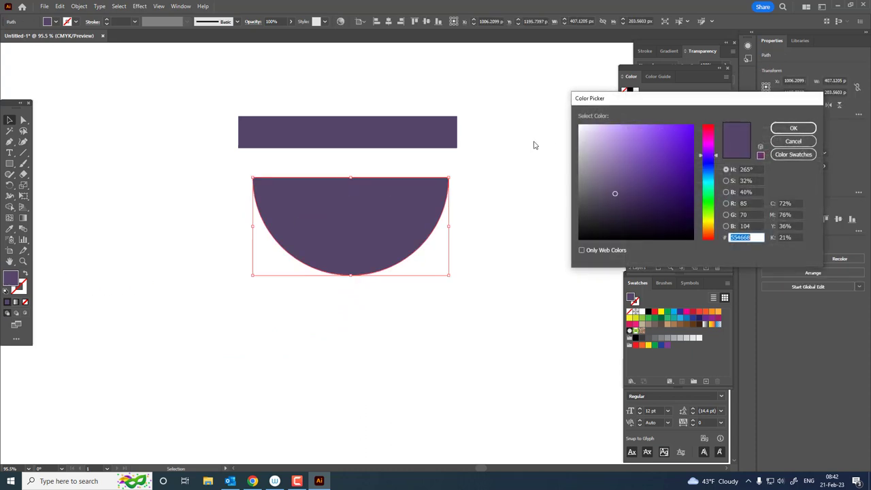
{"action": "left_click", "coordinate": [627, 138]}
{"action": "left_click", "coordinate": [793, 128]}
{"action": "left_click", "coordinate": [451, 268]}
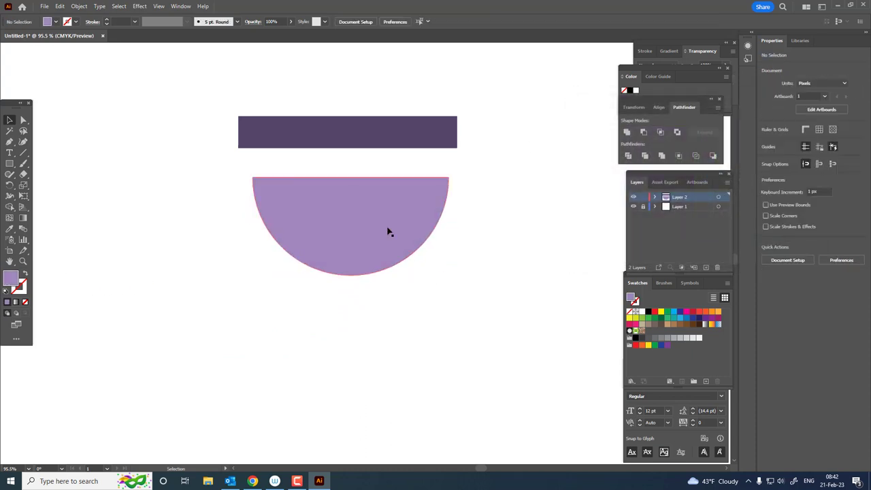
{"action": "left_click_drag", "start_coordinate": [387, 232], "coordinate": [379, 202]}
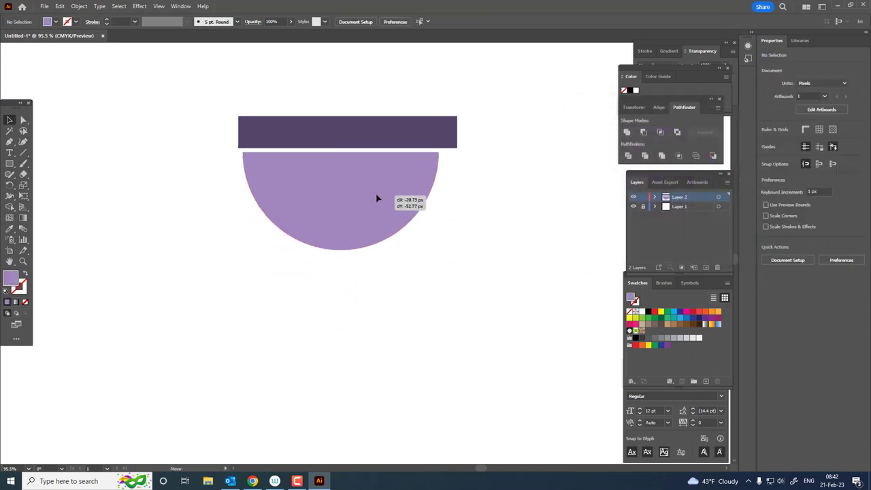
- Centre the half-circle horizontally under the bar
{"action": "left_click", "coordinate": [265, 118], "text": "shift"}
{"action": "left_click", "coordinate": [384, 22]}
{"action": "left_click", "coordinate": [359, 21]}
{"action": "left_click", "coordinate": [377, 39]}
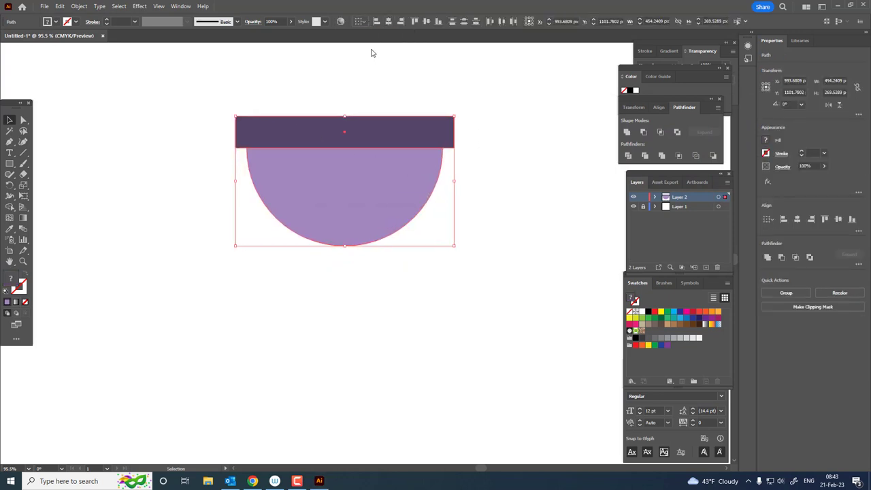
{"action": "left_click", "coordinate": [388, 21]}
- Shrink the half-circle to about 368 px wide and re-centre it under the bar
{"action": "left_click", "coordinate": [463, 184]}
{"action": "left_click", "coordinate": [415, 211]}
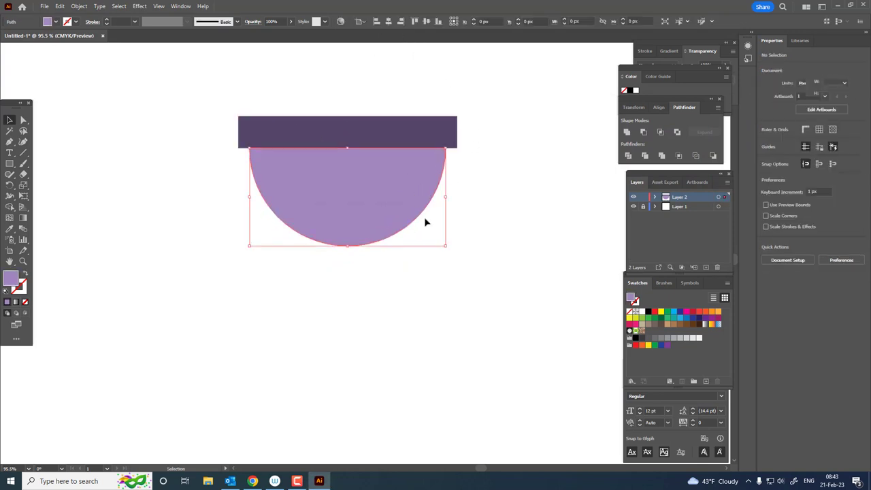
{"action": "left_click_drag", "start_coordinate": [445, 247], "coordinate": [427, 236]}
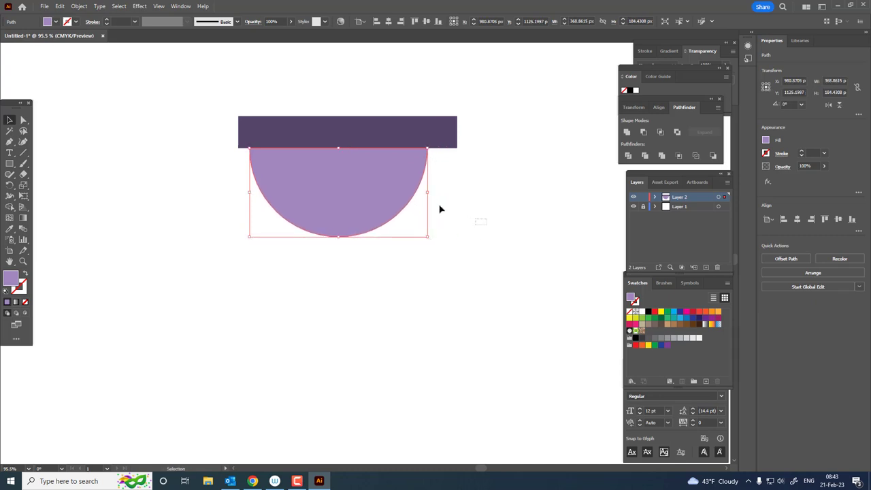
{"action": "left_click", "coordinate": [401, 133], "text": "shift"}
{"action": "left_click", "coordinate": [389, 21]}
- Slim the bar to roughly 42 px tall and select both shapes
{"action": "left_click", "coordinate": [436, 64]}
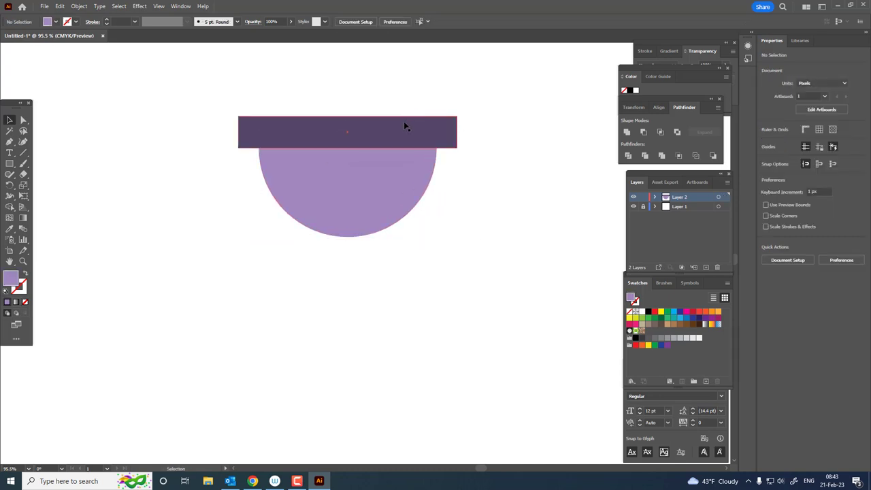
{"action": "left_click", "coordinate": [403, 122]}
{"action": "left_click_drag", "start_coordinate": [348, 115], "coordinate": [348, 128]}
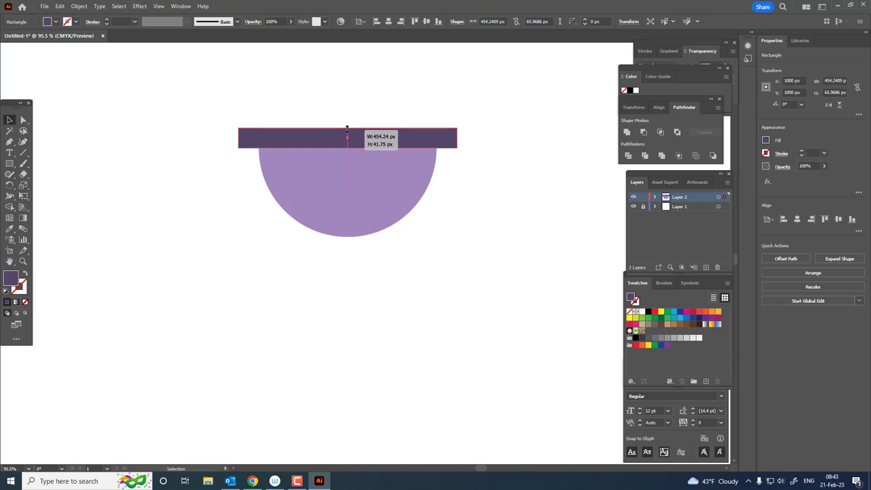
{"action": "left_click", "coordinate": [472, 278]}
{"action": "mouse_move", "coordinate": [469, 271]}
{"action": "left_mouse_down"}
{"action": "mouse_move", "coordinate": [461, 240]}
{"action": "mouse_move", "coordinate": [423, 278]}
{"action": "mouse_move", "coordinate": [415, 237]}
{"action": "left_mouse_up"}
{"action": "key", "text": "z"}
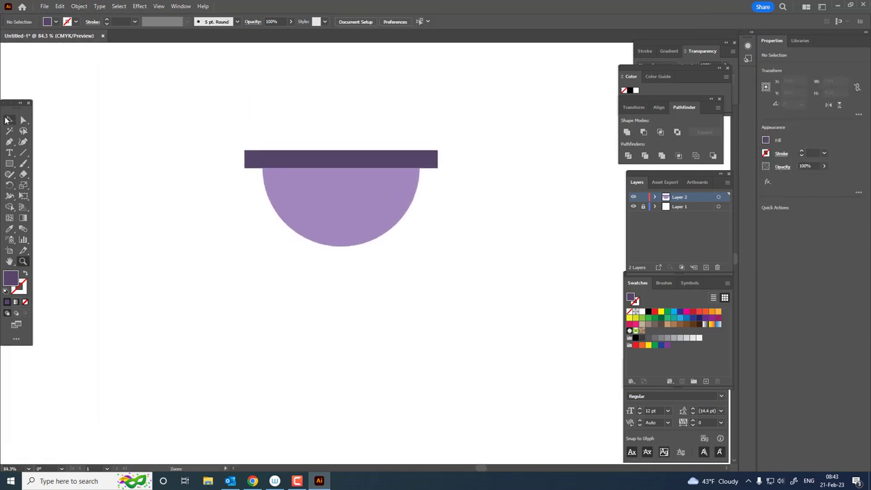
{"action": "left_click", "coordinate": [8, 120]}
{"action": "key", "text": "ctrl+a"}
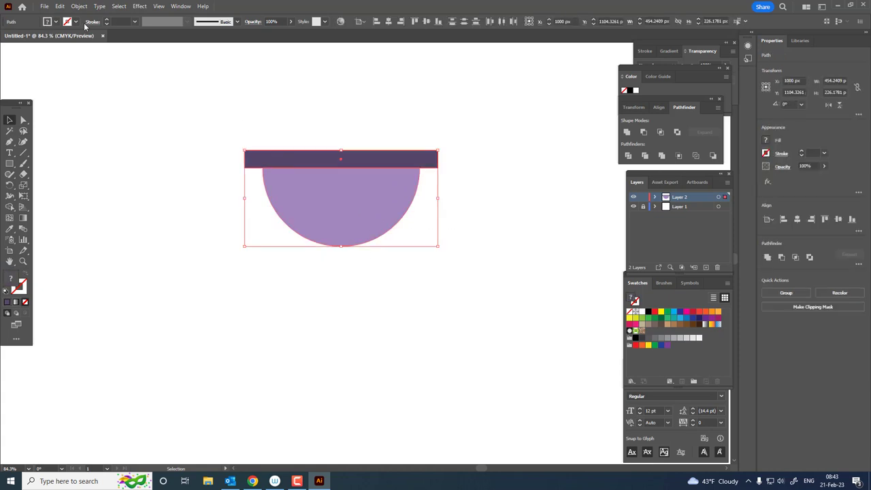
- Make a horizontally reflected copy of the bar and half-circle and place it below as the lower bulb
{"action": "left_click", "coordinate": [60, 6]}
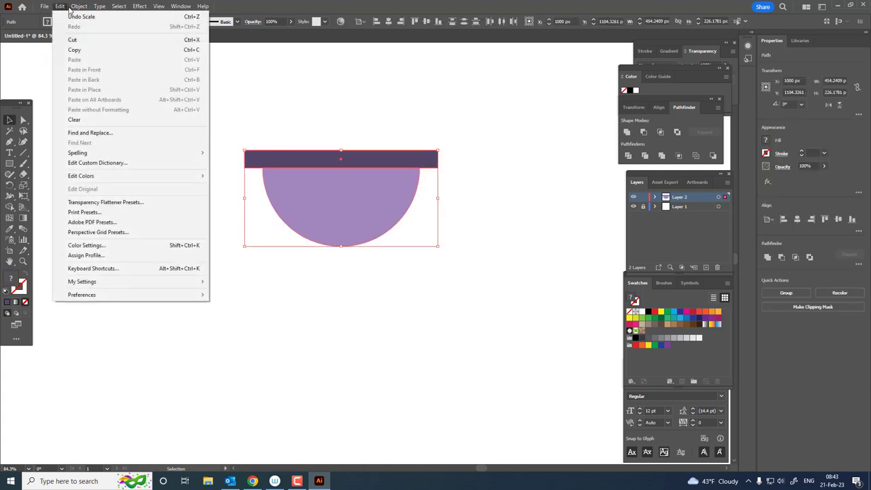
{"action": "mouse_move", "coordinate": [96, 16]}
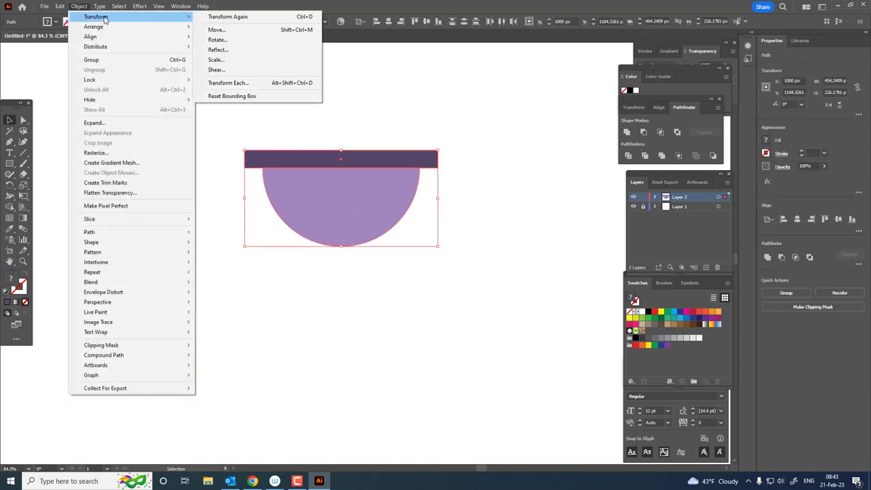
{"action": "left_click", "coordinate": [217, 50]}
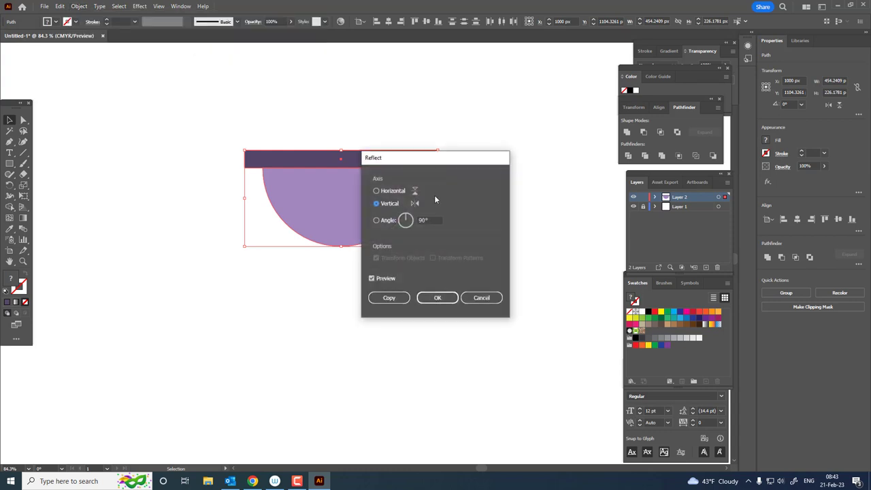
{"action": "left_click", "coordinate": [398, 192]}
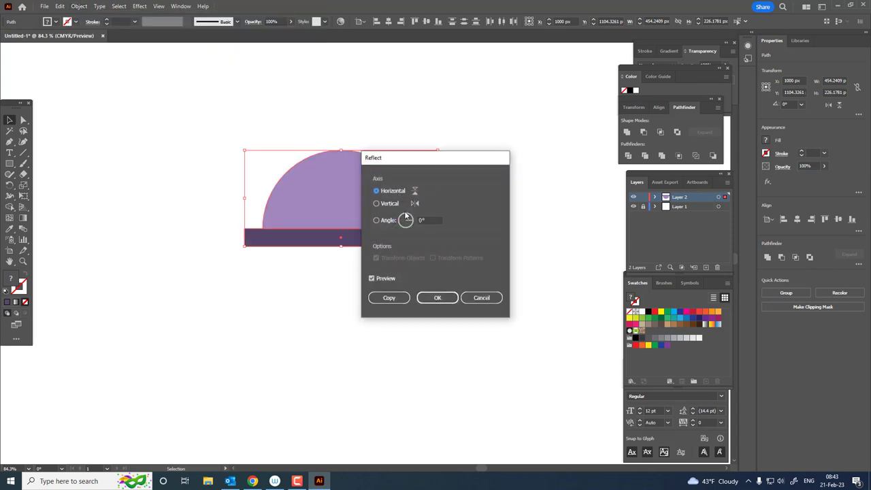
{"action": "left_click", "coordinate": [388, 297]}
{"action": "left_click_drag", "start_coordinate": [378, 210], "coordinate": [370, 297]}
{"action": "left_click", "coordinate": [461, 287]}
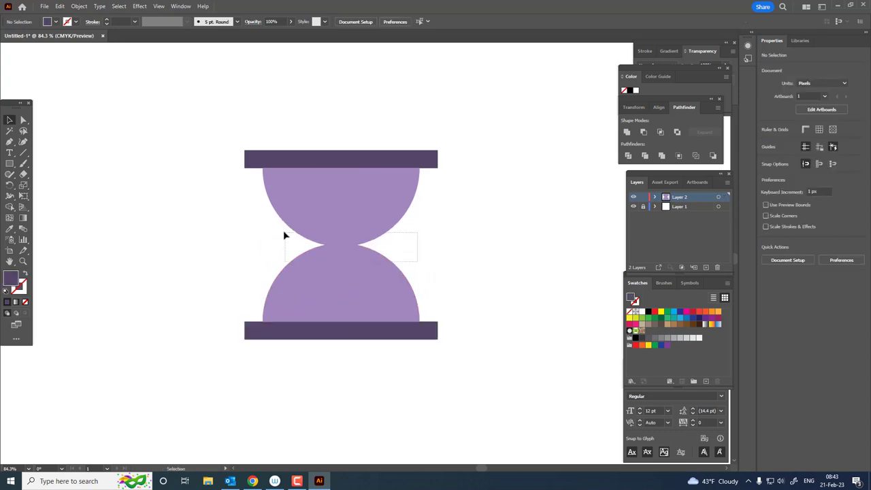
{"action": "left_click_drag", "start_coordinate": [284, 234], "coordinate": [282, 230]}
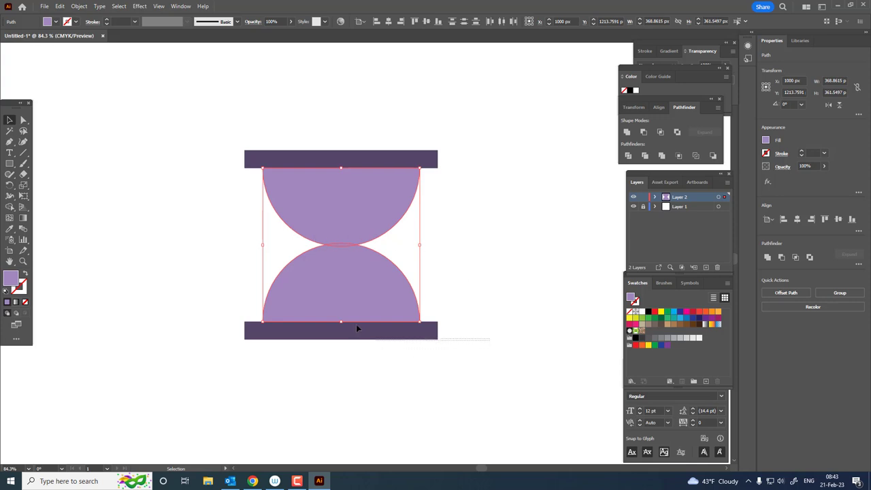
- Nudge the lower half-circle into alignment and unite the selected halves
{"action": "left_click", "coordinate": [356, 259]}
{"action": "left_click_drag", "start_coordinate": [356, 259], "coordinate": [356, 262]}
{"action": "left_click", "coordinate": [491, 298]}
{"action": "mouse_move", "coordinate": [491, 297]}
{"action": "left_mouse_down"}
{"action": "mouse_move", "coordinate": [497, 317]}
{"action": "mouse_move", "coordinate": [317, 254]}
{"action": "left_mouse_up"}
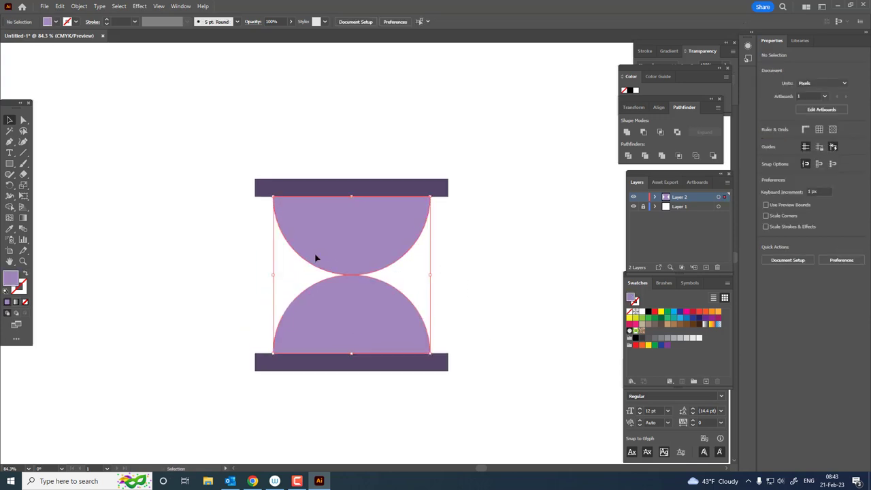
{"action": "left_click", "coordinate": [628, 133]}
{"action": "left_click", "coordinate": [455, 293]}
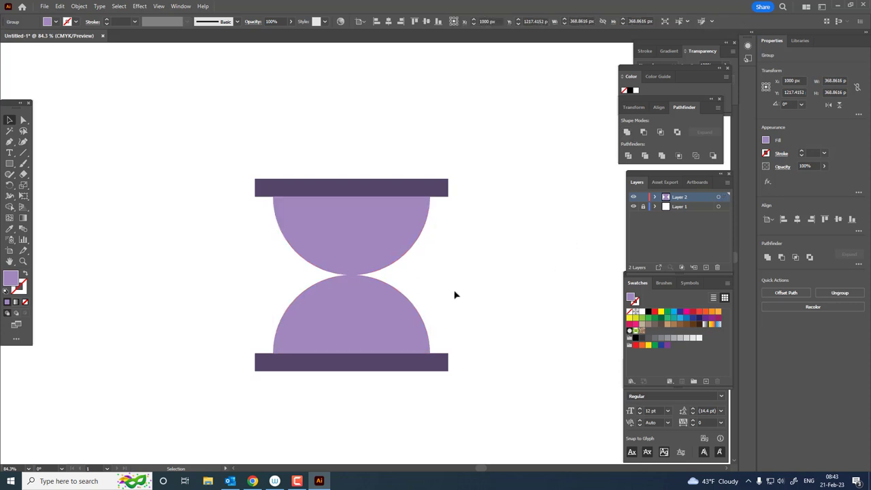
- Zoom in on the hourglass and ungroup its halves
{"action": "key", "text": "z"}
{"action": "left_click_drag", "start_coordinate": [375, 288], "coordinate": [449, 326]}
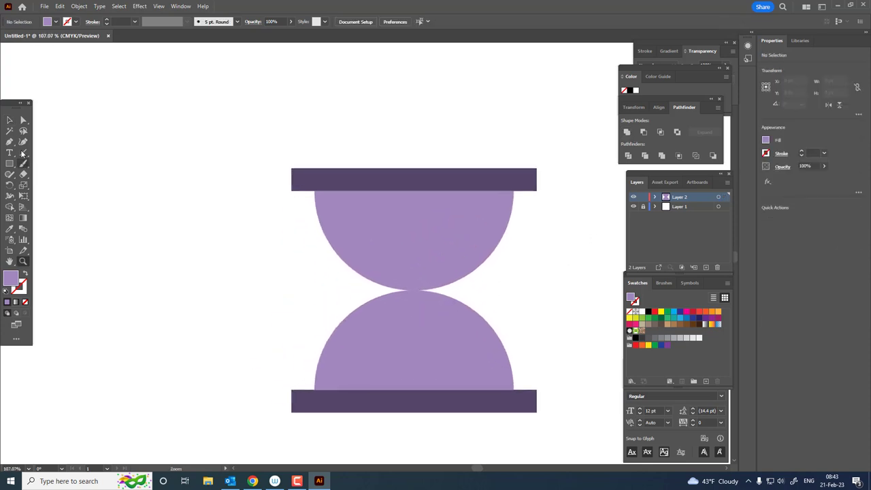
{"action": "left_click", "coordinate": [23, 121]}
{"action": "left_click", "coordinate": [9, 120]}
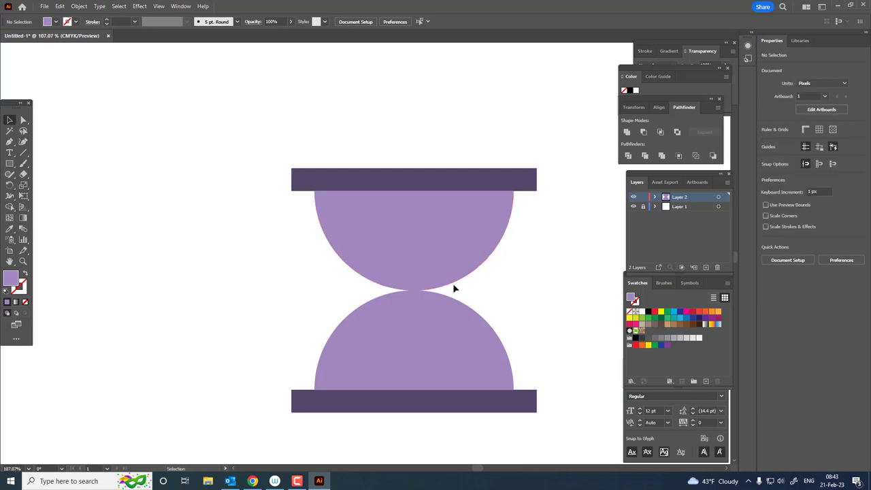
{"action": "left_click", "coordinate": [449, 279]}
{"action": "right_click", "coordinate": [440, 260]}
{"action": "left_click", "coordinate": [467, 376]}
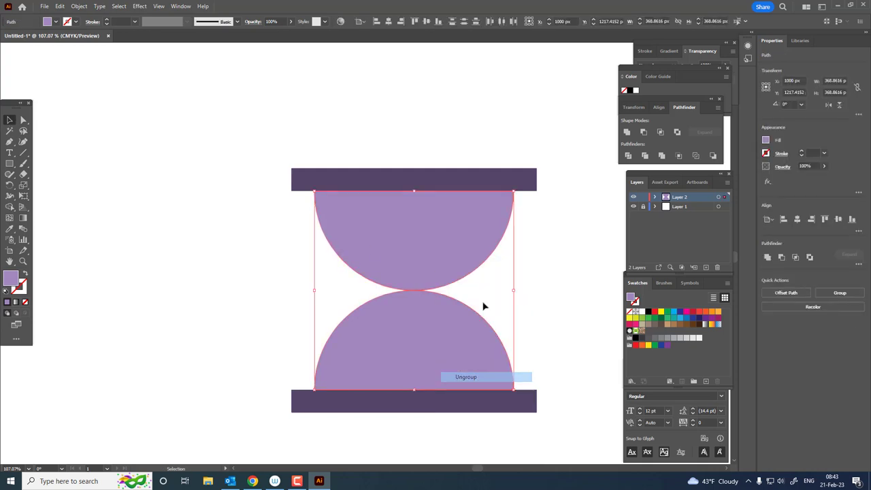
- Nudge the bottom half-circle and cap up 1 px, then unite both purple halves
{"action": "left_click", "coordinate": [445, 317]}
{"action": "left_click_drag", "start_coordinate": [569, 411], "coordinate": [483, 370]}
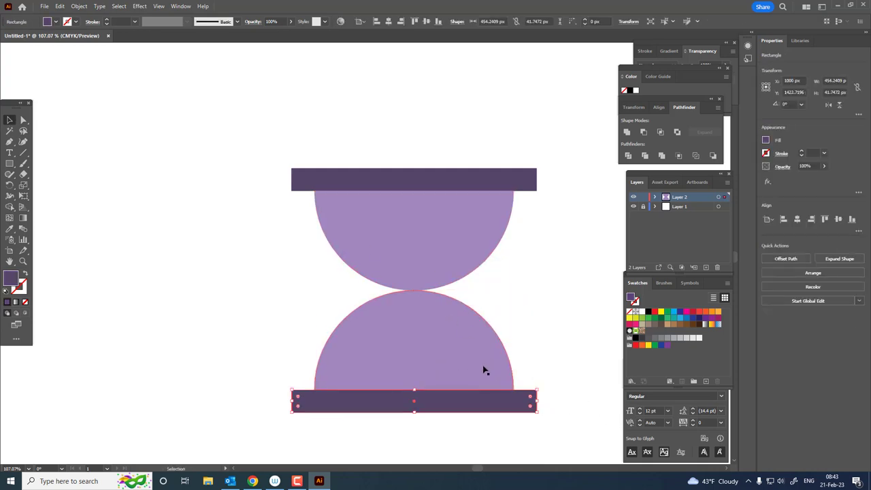
{"action": "left_click", "coordinate": [453, 359], "text": "shift"}
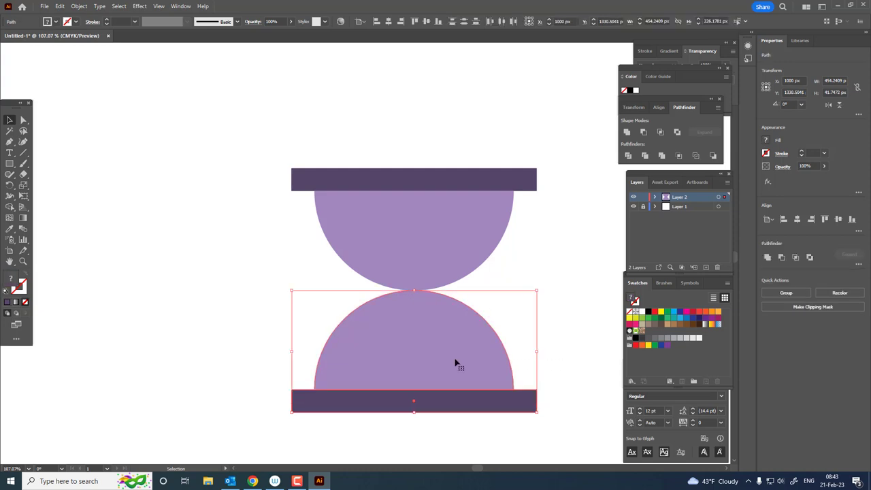
{"action": "key", "text": "Up"}
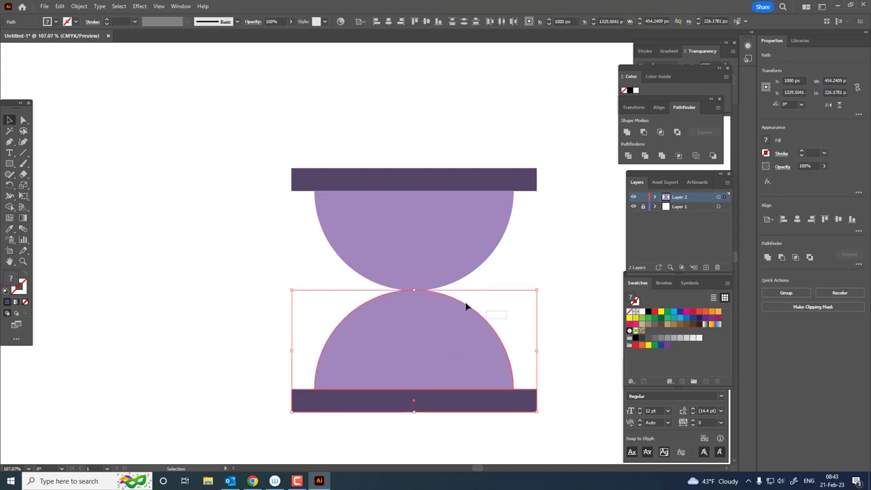
{"action": "mouse_move", "coordinate": [429, 303]}
{"action": "left_mouse_down"}
{"action": "mouse_move", "coordinate": [520, 281]}
{"action": "mouse_move", "coordinate": [445, 292]}
{"action": "left_mouse_up"}
{"action": "left_click", "coordinate": [627, 133]}
{"action": "left_click", "coordinate": [561, 268]}
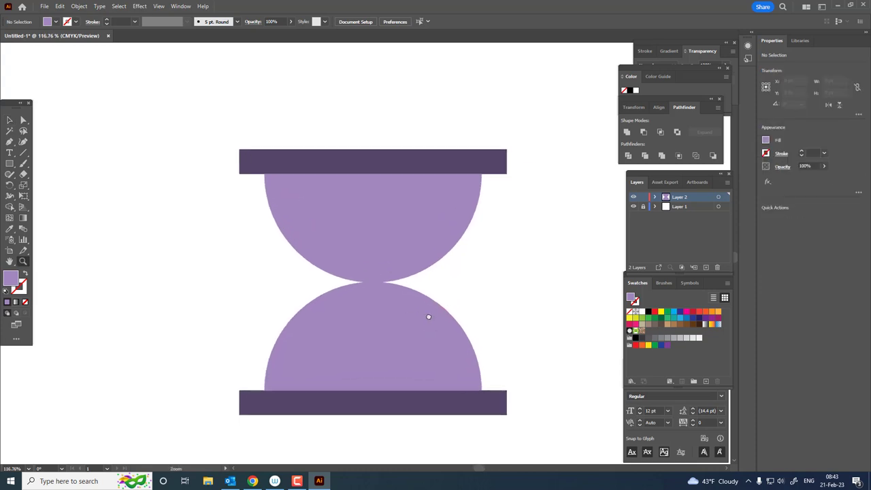
- Draw a small circle inside the upper bulb with a darker purple fill
{"action": "key", "text": "z"}
{"action": "left_click", "coordinate": [425, 310]}
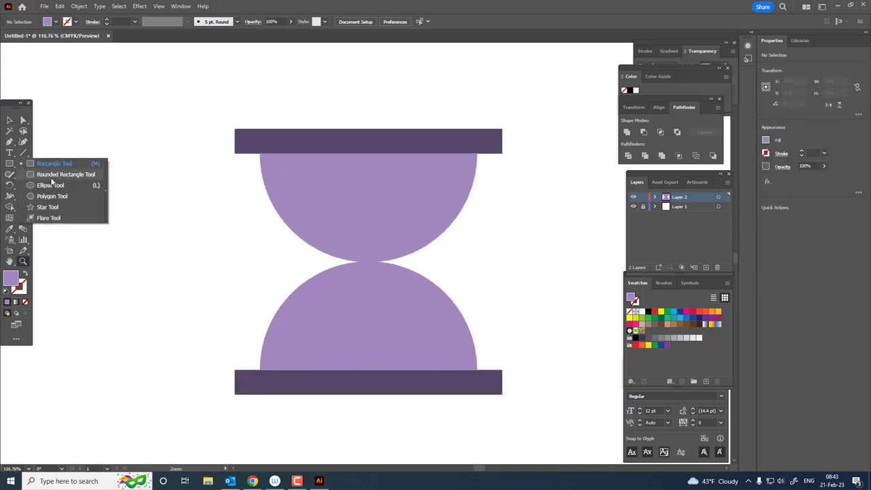
{"action": "left_click_drag", "start_coordinate": [9, 163], "coordinate": [68, 180]}
{"action": "left_click_drag", "start_coordinate": [362, 205], "coordinate": [416, 198]}
{"action": "double_click", "coordinate": [11, 278]}
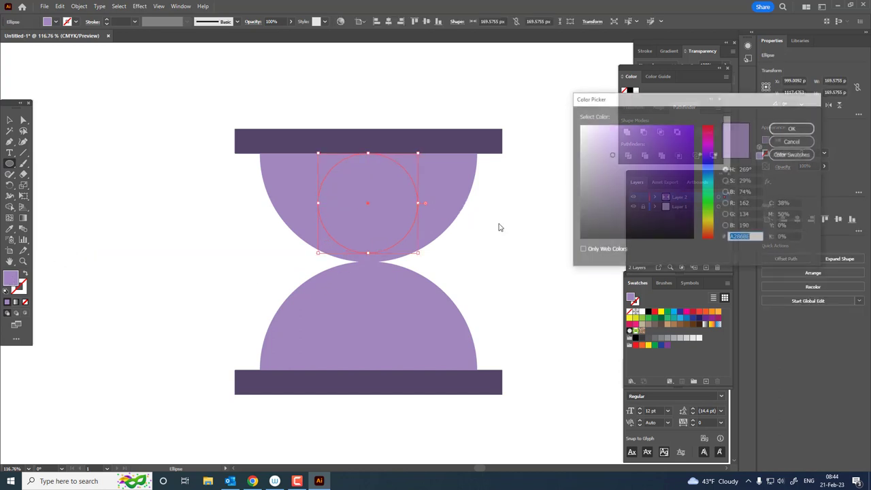
{"action": "left_click", "coordinate": [793, 128]}
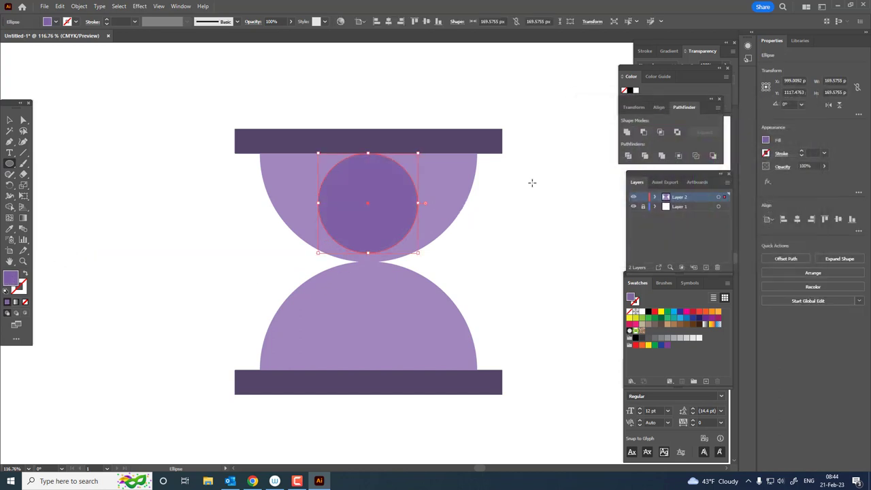
- Cut the circle into a half-circle by dividing it with a covering rectangle and deleting extras
{"action": "left_click", "coordinate": [9, 164]}
{"action": "left_click", "coordinate": [55, 163]}
{"action": "left_click_drag", "start_coordinate": [300, 203], "coordinate": [457, 141]}
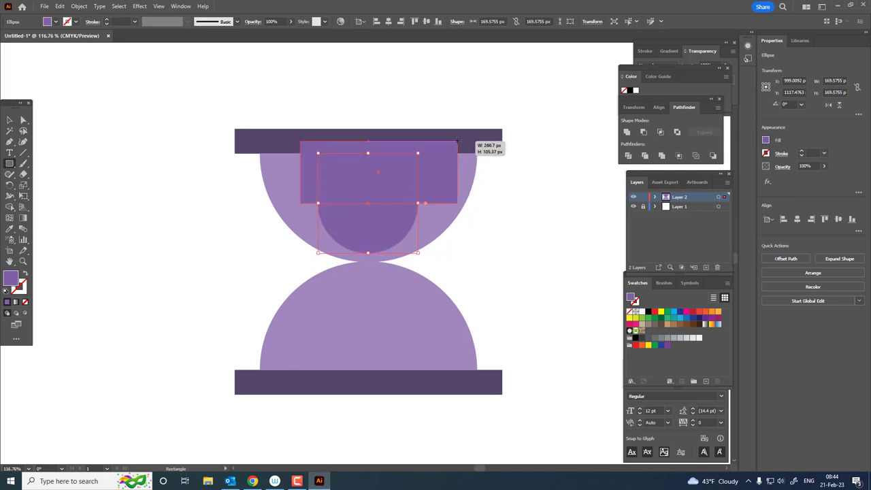
{"action": "key", "text": "v"}
{"action": "left_click", "coordinate": [384, 226], "text": "shift"}
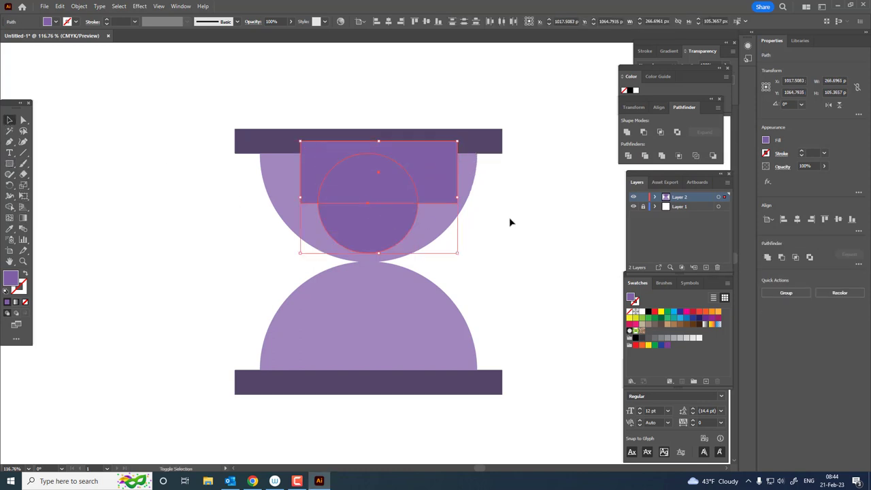
{"action": "left_click", "coordinate": [628, 156]}
{"action": "right_click", "coordinate": [366, 203]}
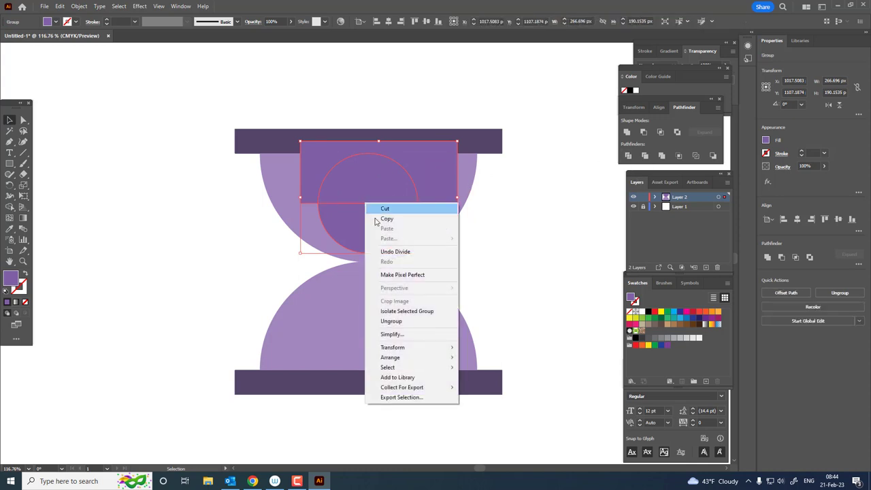
{"action": "left_click", "coordinate": [402, 320]}
{"action": "left_click", "coordinate": [387, 186]}
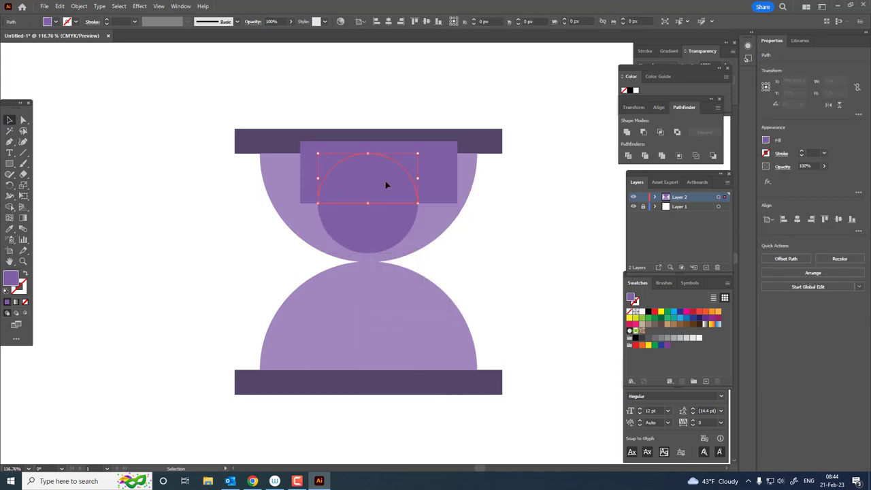
{"action": "key", "text": "Delete"}
{"action": "left_click", "coordinate": [438, 201]}
{"action": "key", "text": "Delete"}
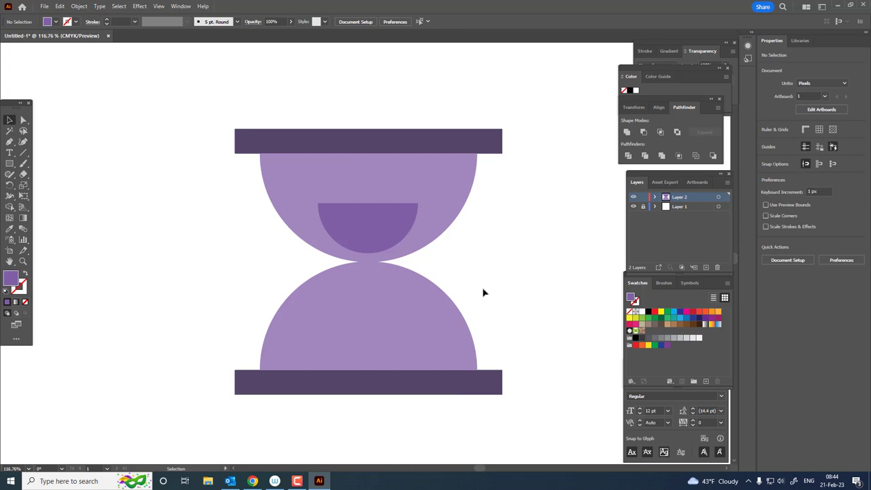
- Widen the sand half-circle's top edge to about 233 px with Free Transform
{"action": "key", "text": "z"}
{"action": "left_click", "coordinate": [445, 265]}
{"action": "left_click", "coordinate": [10, 119]}
{"action": "left_click", "coordinate": [347, 212]}
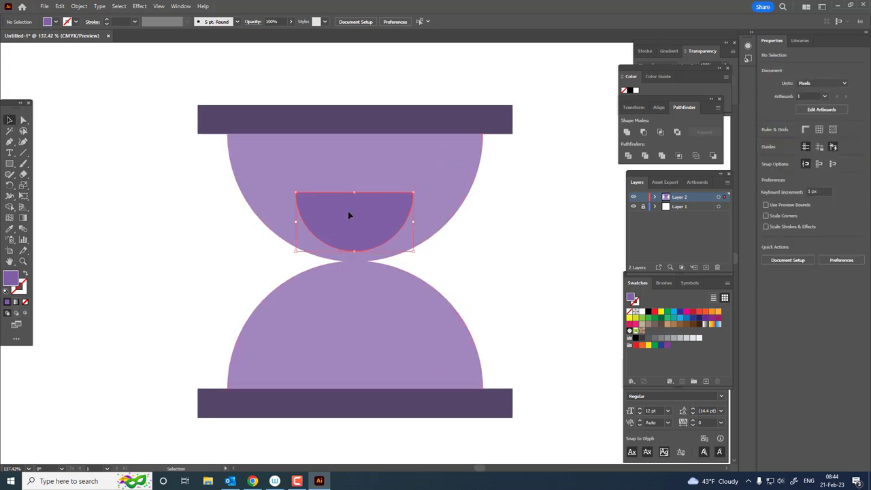
{"action": "key", "text": "e"}
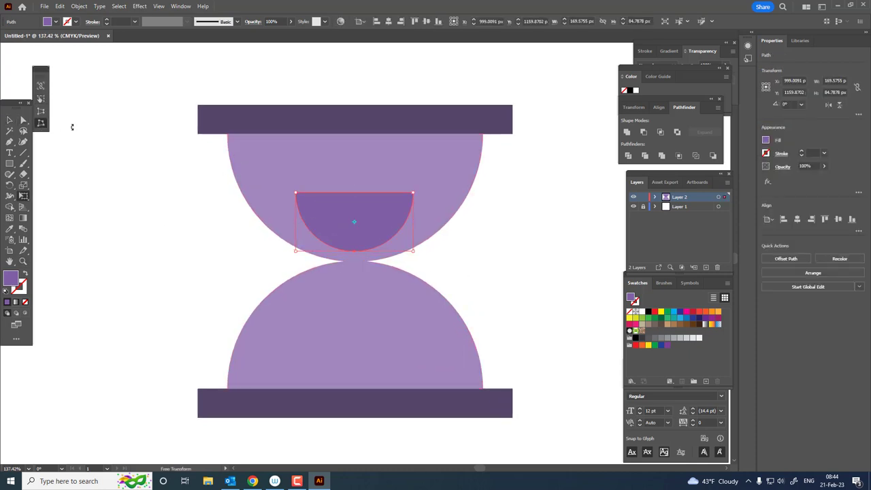
{"action": "left_click_drag", "start_coordinate": [413, 193], "coordinate": [435, 194]}
{"action": "left_click", "coordinate": [24, 122]}
- Draw a 234 px-wide rectangle on the bottom cap and centre it horizontally
{"action": "left_click", "coordinate": [288, 266]}
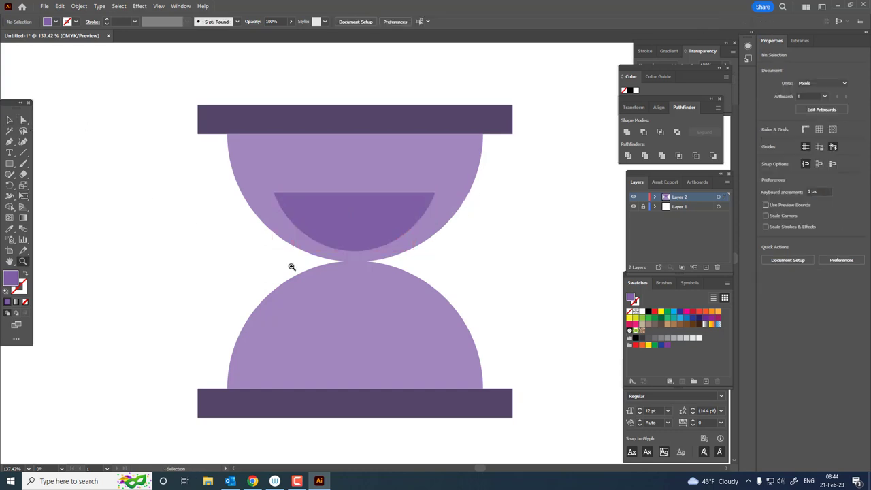
{"action": "scroll", "coordinate": [281, 301], "scroll_direction": "down", "scroll_amount": 2}
{"action": "scroll", "coordinate": [357, 309], "scroll_direction": "up", "scroll_amount": 2}
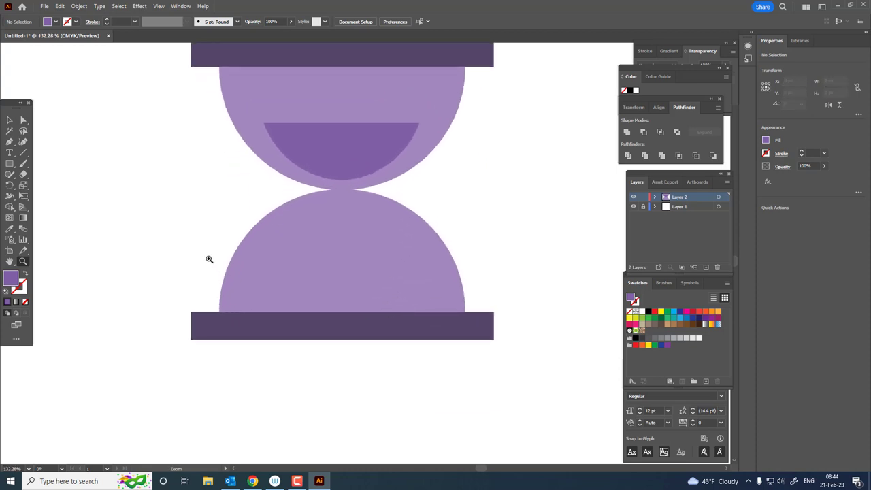
{"action": "left_click", "coordinate": [11, 165]}
{"action": "left_click_drag", "start_coordinate": [258, 311], "coordinate": [414, 259]}
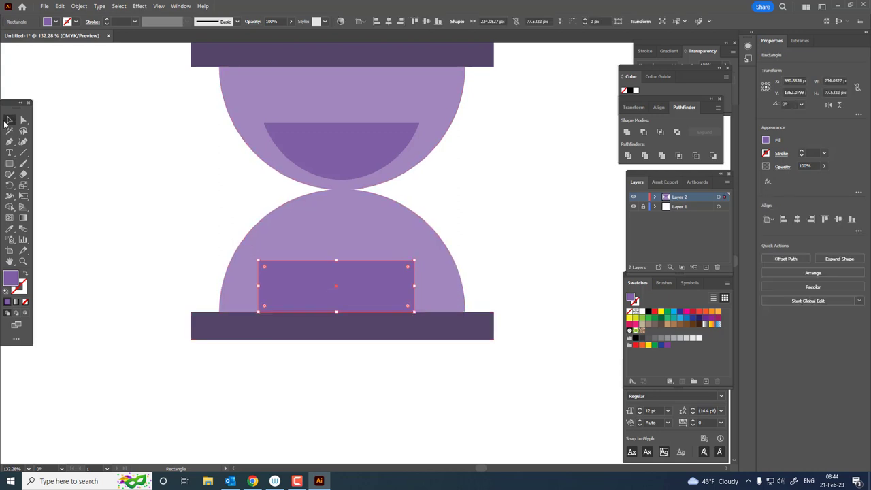
{"action": "left_click", "coordinate": [9, 120]}
{"action": "left_click", "coordinate": [387, 22]}
- Pinch the rectangle's top corners together with Free Distort into a peaked sand pile
{"action": "left_click", "coordinate": [493, 204]}
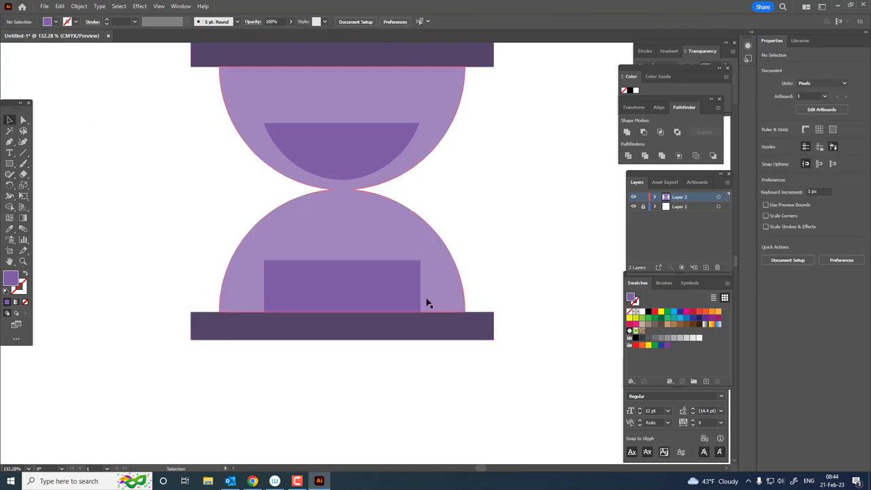
{"action": "left_click", "coordinate": [375, 304]}
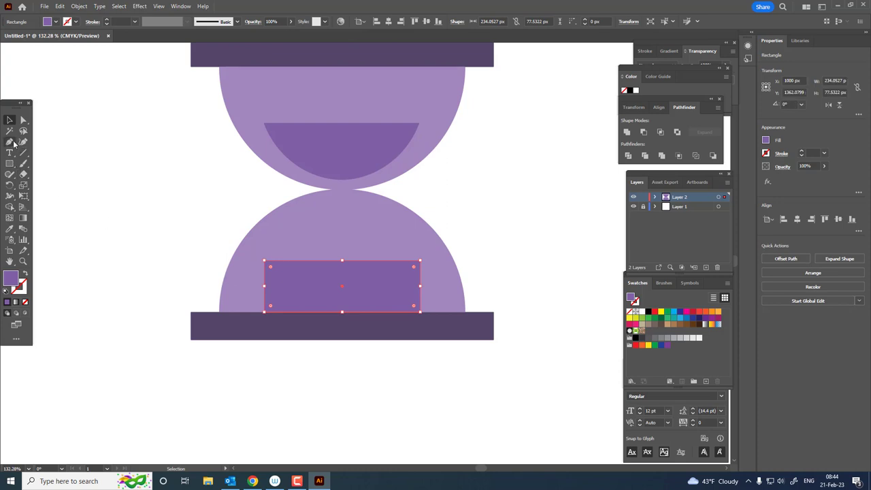
{"action": "key", "text": "e"}
{"action": "left_click", "coordinate": [42, 123]}
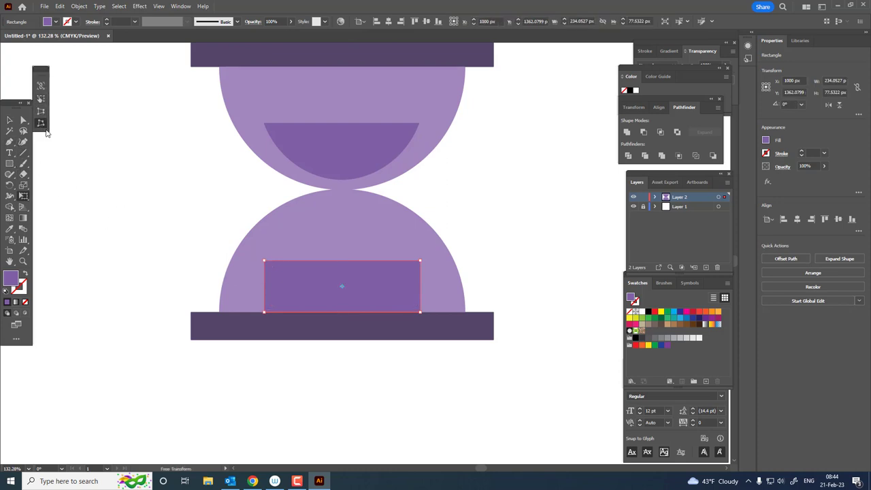
{"action": "left_click_drag", "start_coordinate": [265, 262], "coordinate": [342, 261]}
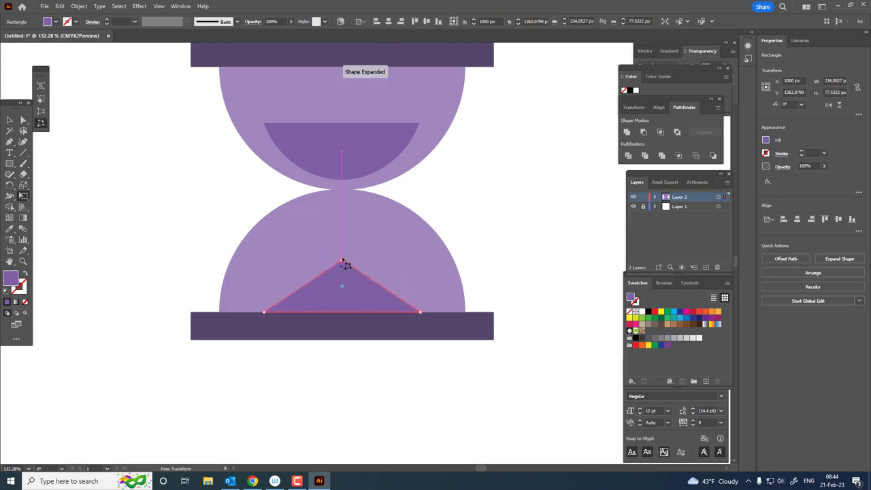
{"action": "left_click", "coordinate": [22, 122]}
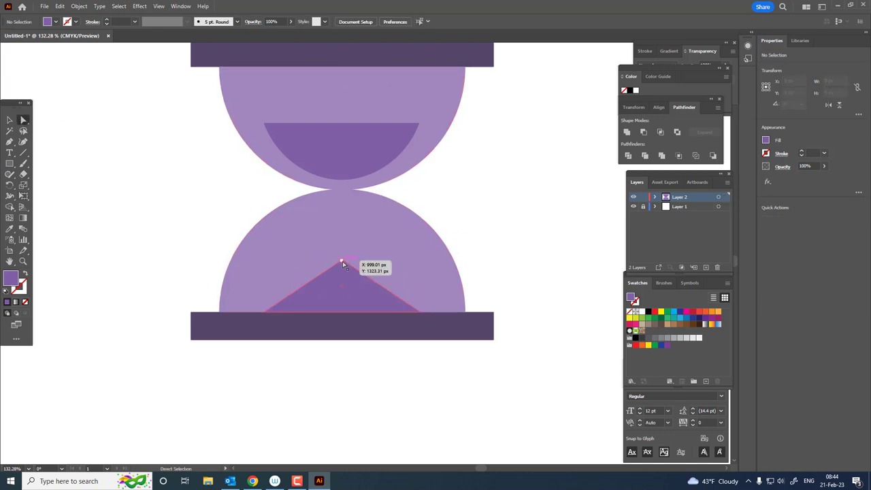
- Isolate the sand triangle and raise its apex higher
{"action": "left_click", "coordinate": [341, 261]}
{"action": "scroll", "coordinate": [342, 263], "scroll_direction": "up", "scroll_amount": 3, "text": "alt"}
{"action": "scroll", "coordinate": [342, 263], "scroll_direction": "up", "scroll_amount": 1, "text": "alt"}
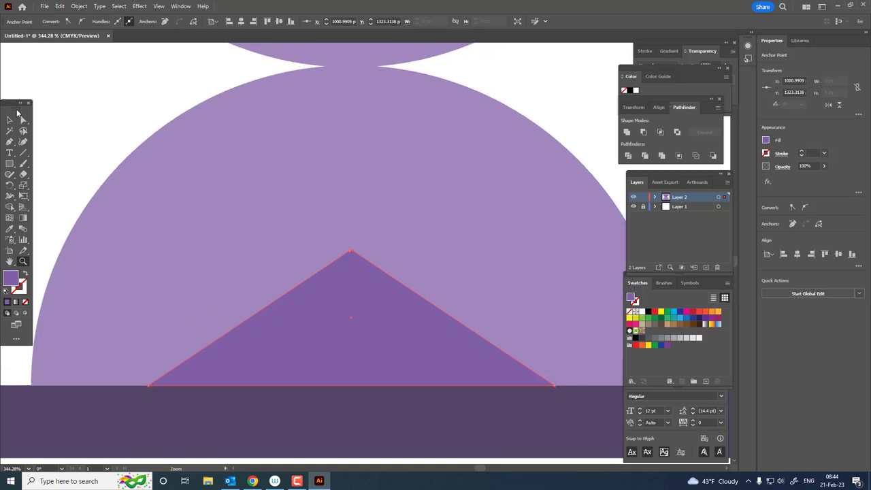
{"action": "left_click", "coordinate": [10, 120]}
{"action": "double_click", "coordinate": [411, 329]}
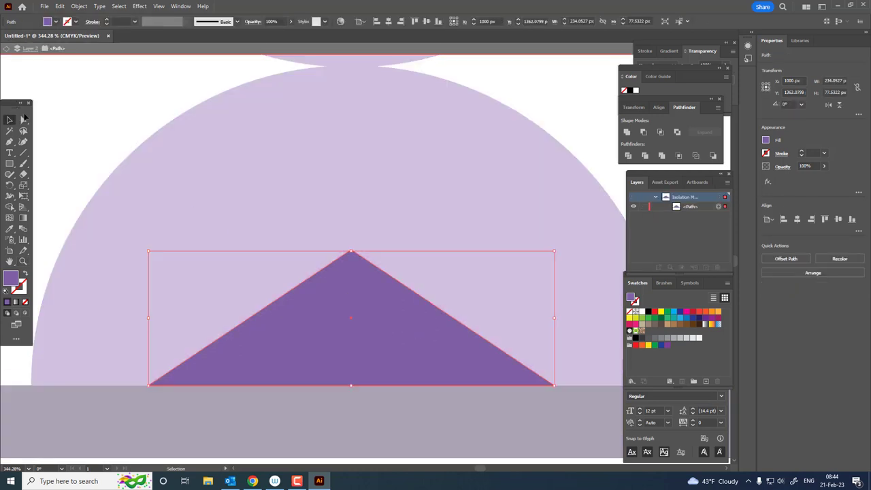
{"action": "left_click", "coordinate": [22, 121]}
{"action": "mouse_move", "coordinate": [351, 251]}
{"action": "left_mouse_down"}
{"action": "mouse_move", "coordinate": [361, 160]}
{"action": "mouse_move", "coordinate": [352, 157]}
{"action": "mouse_move", "coordinate": [216, 317]}
{"action": "left_mouse_up"}
{"action": "left_click", "coordinate": [23, 120]}
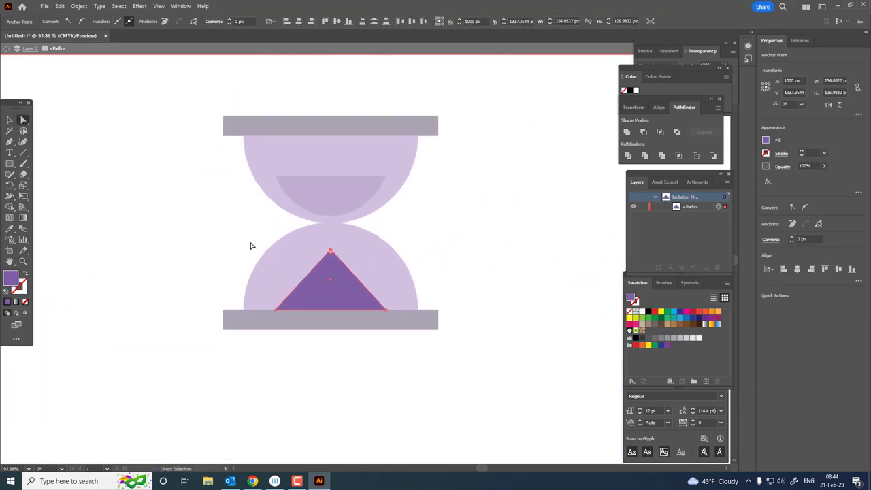
- Zoom in on the sand triangle's tip and select its top anchor for rounding
{"action": "left_click", "coordinate": [497, 241]}
{"action": "key", "text": "z"}
{"action": "left_click", "coordinate": [436, 252]}
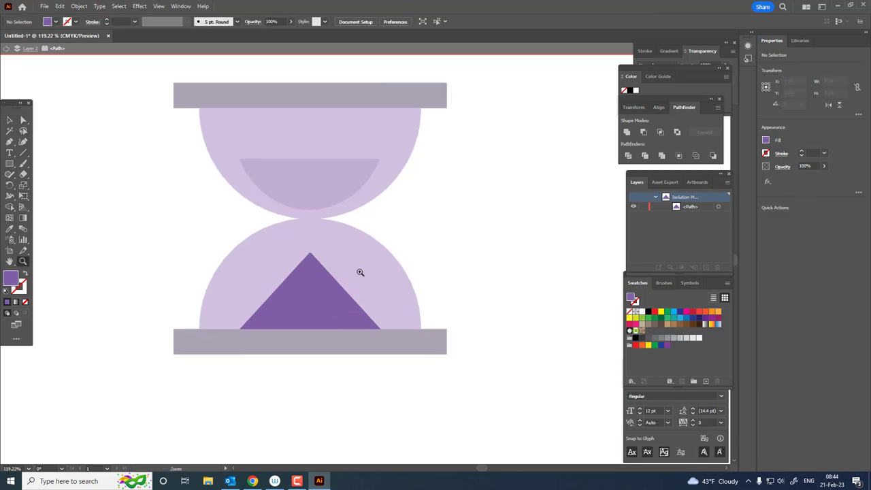
{"action": "left_click_drag", "start_coordinate": [360, 272], "coordinate": [526, 306]}
{"action": "key", "text": "ctrl+a"}
{"action": "left_click", "coordinate": [22, 123]}
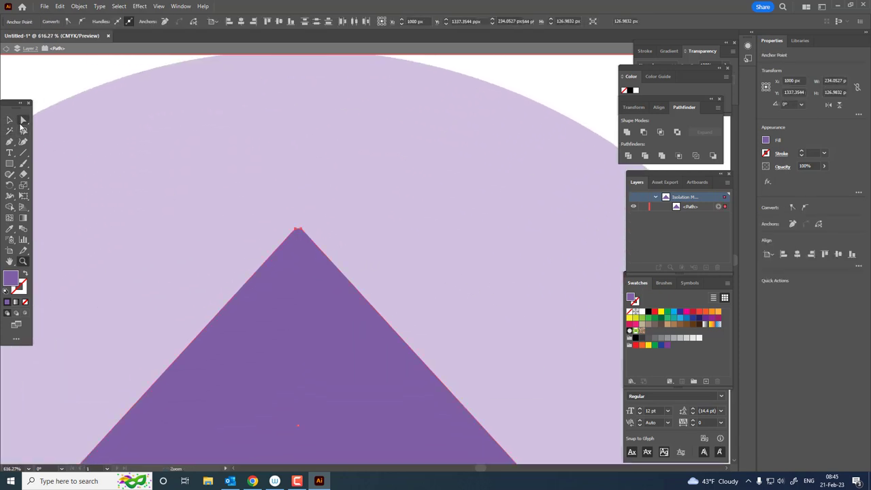
{"action": "left_click", "coordinate": [22, 122]}
{"action": "key", "text": "ctrl+0"}
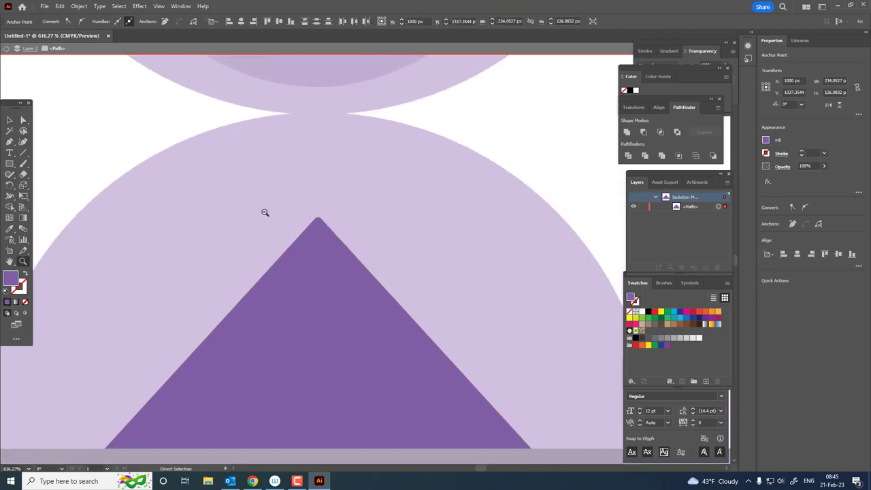
- Round both bottom corners of the sand triangle, then exit isolation mode
{"action": "left_click", "coordinate": [10, 119]}
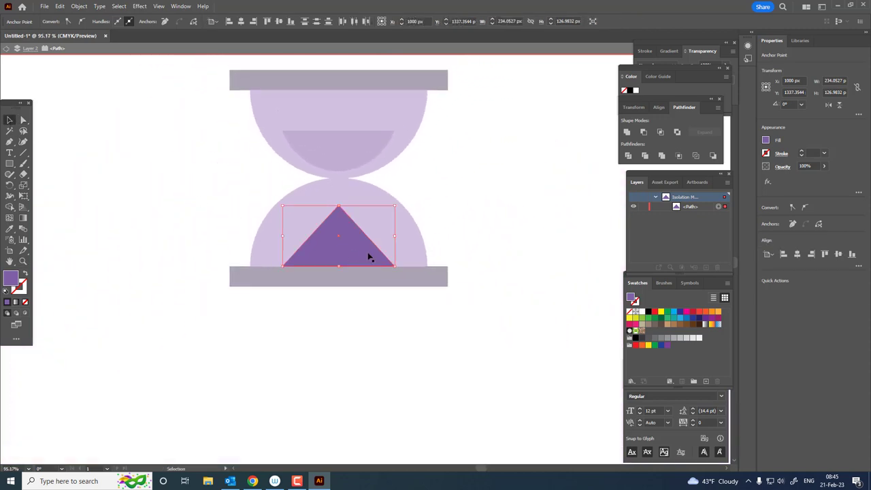
{"action": "key", "text": "z"}
{"action": "left_click_drag", "start_coordinate": [368, 256], "coordinate": [446, 297]}
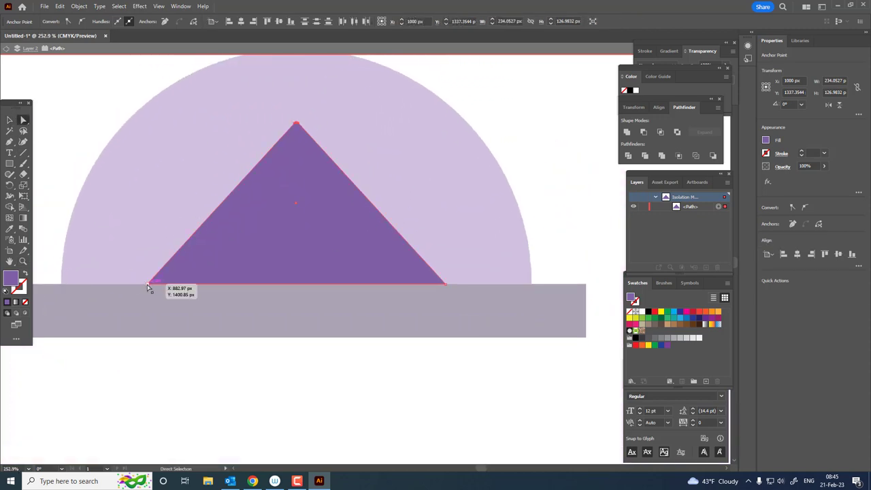
{"action": "left_click", "coordinate": [147, 286]}
{"action": "left_click", "coordinate": [448, 285], "text": "shift"}
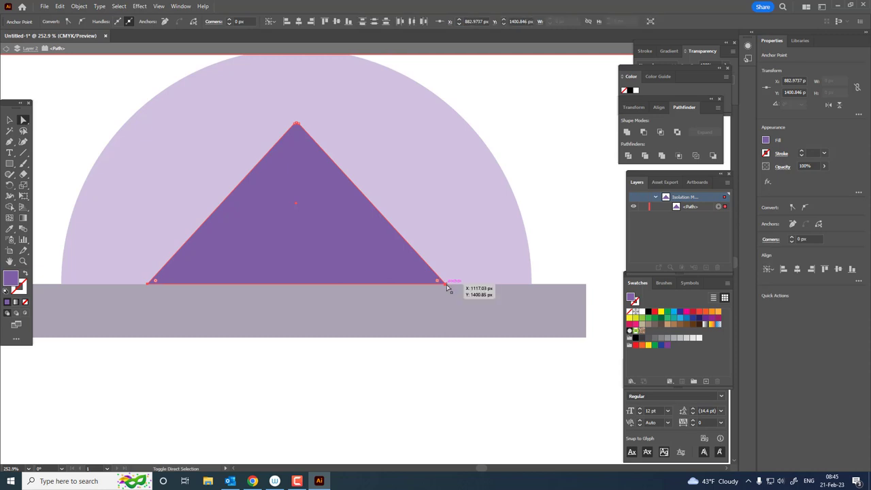
{"action": "left_click_drag", "start_coordinate": [440, 280], "coordinate": [439, 288]}
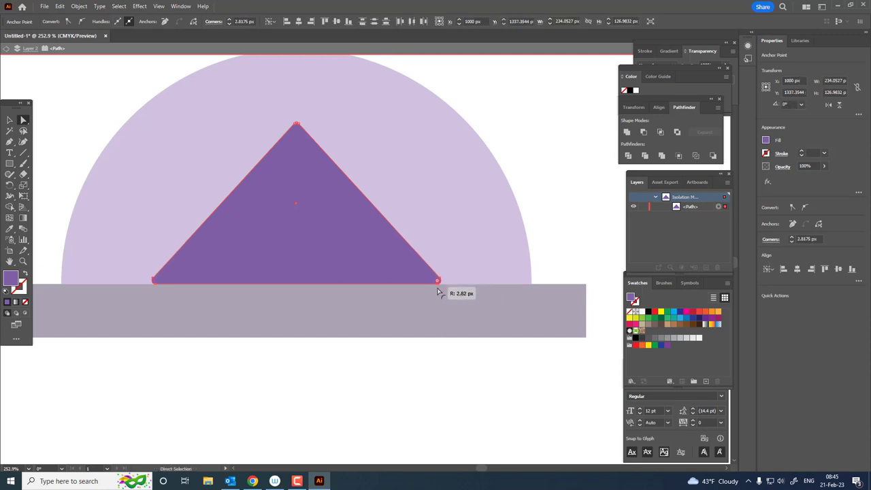
{"action": "left_click", "coordinate": [449, 342]}
{"action": "key", "text": "z"}
{"action": "left_click_drag", "start_coordinate": [449, 342], "coordinate": [311, 297]}
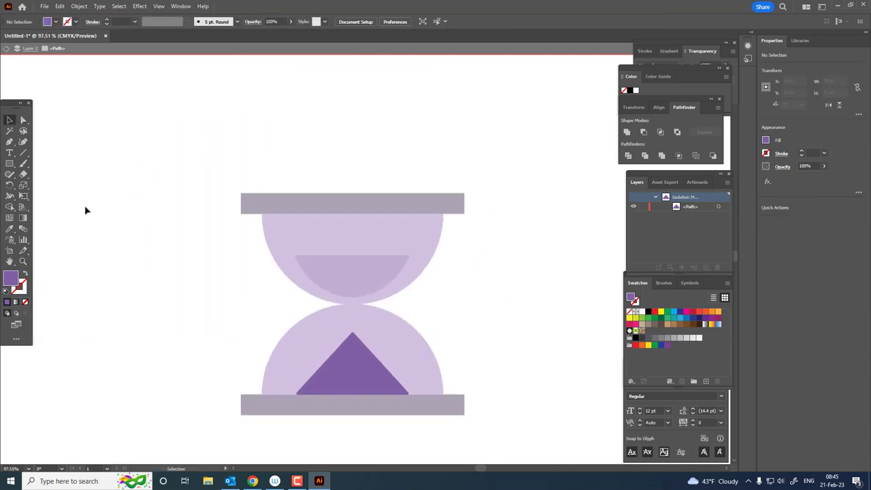
{"action": "double_click", "coordinate": [122, 236]}
- Round the upper sand bowl's two top corners to about 6.28 px
{"action": "key", "text": "z"}
{"action": "left_click_drag", "start_coordinate": [178, 200], "coordinate": [394, 208]}
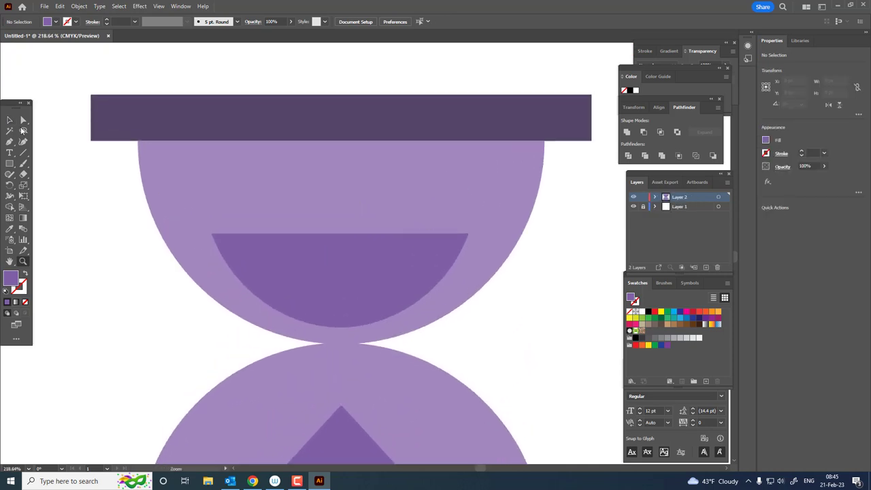
{"action": "left_click", "coordinate": [213, 235]}
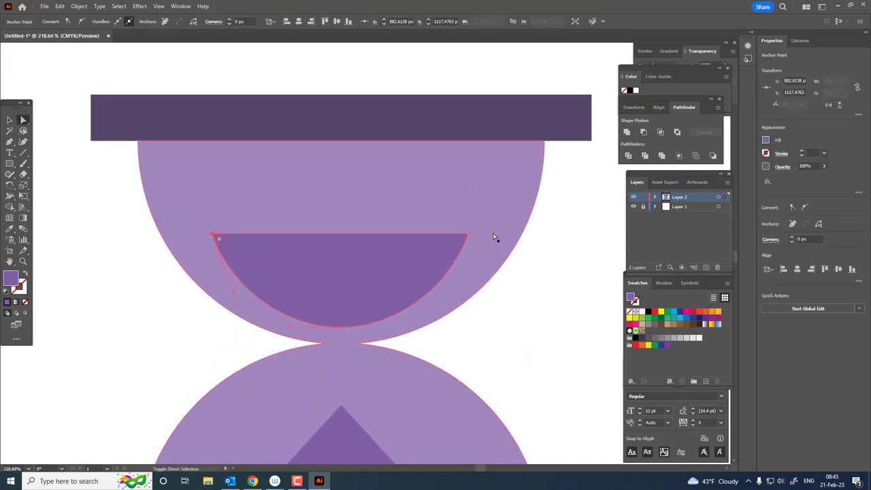
{"action": "left_click", "coordinate": [467, 235], "text": "shift"}
{"action": "left_click_drag", "start_coordinate": [461, 240], "coordinate": [460, 244]}
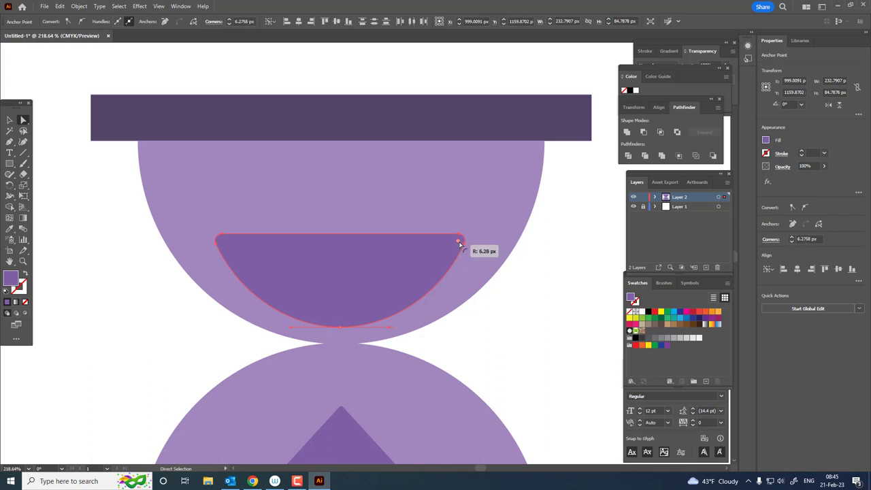
{"action": "key", "text": "ctrl+0"}
{"action": "key", "text": "z"}
{"action": "mouse_move", "coordinate": [224, 222]}
{"action": "left_mouse_down"}
{"action": "mouse_move", "coordinate": [337, 252]}
{"action": "mouse_move", "coordinate": [339, 291]}
{"action": "left_mouse_up"}
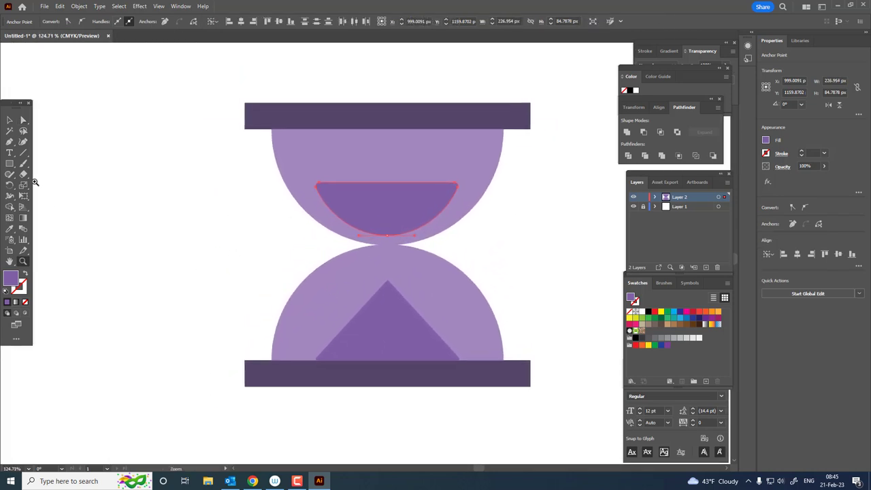
{"action": "left_click", "coordinate": [93, 155]}
{"action": "key", "text": "v"}
{"action": "mouse_move", "coordinate": [232, 258]}
{"action": "left_mouse_down"}
{"action": "mouse_move", "coordinate": [179, 240]}
{"action": "mouse_move", "coordinate": [204, 241]}
{"action": "left_mouse_up"}
- Draw a small darker-filled circle inside the sand triangle
{"action": "key", "text": "z"}
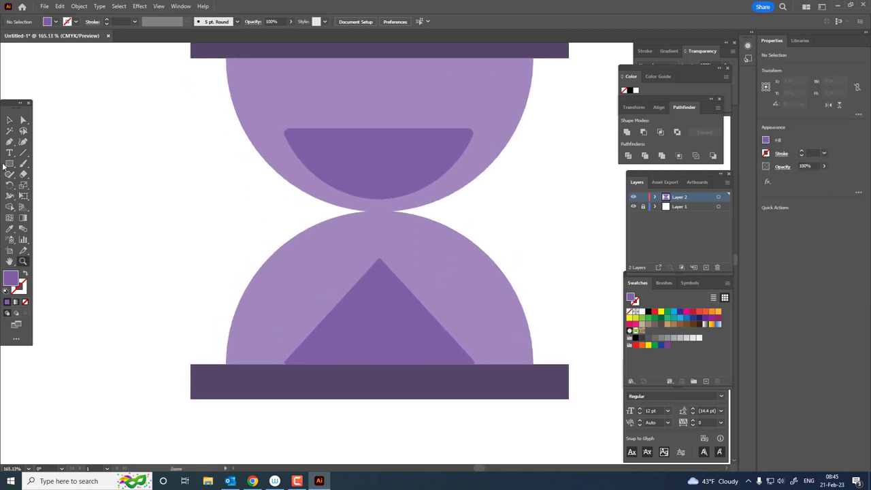
{"action": "left_click", "coordinate": [9, 163]}
{"action": "left_click_drag", "start_coordinate": [338, 324], "coordinate": [355, 340]}
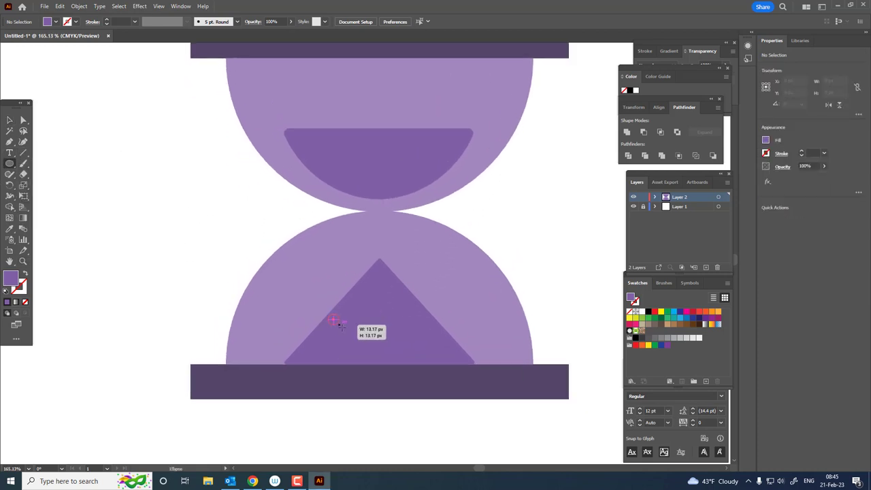
{"action": "double_click", "coordinate": [12, 278]}
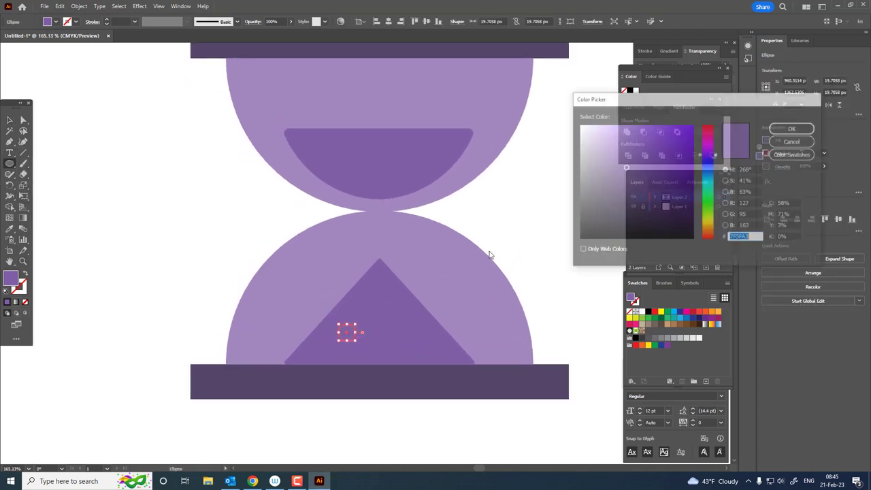
{"action": "left_click", "coordinate": [793, 127]}
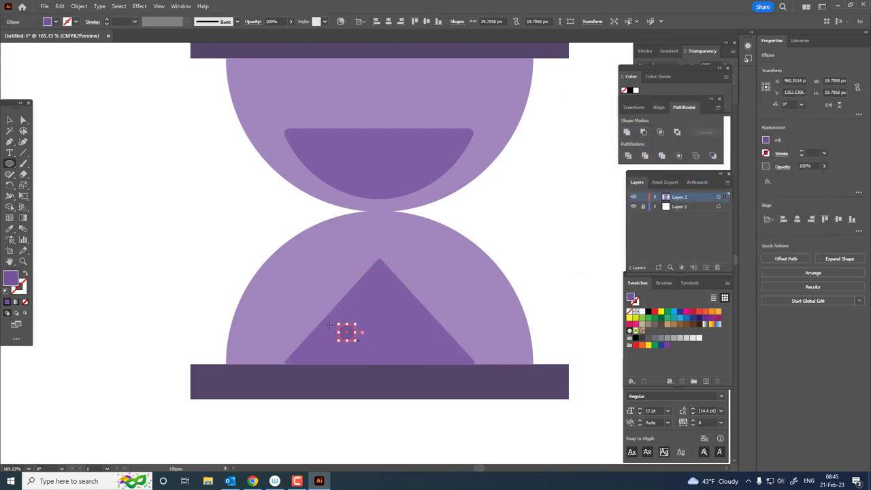
{"action": "left_click", "coordinate": [200, 237]}
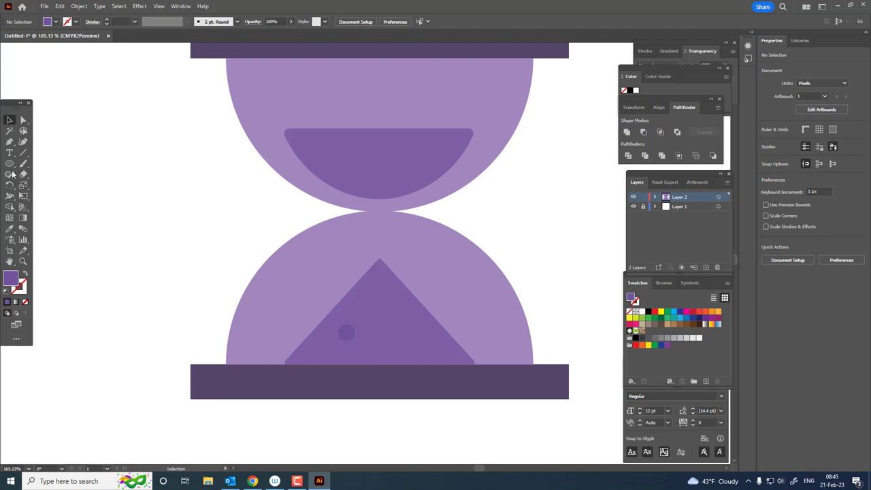
- Add more small circles across the sand triangle and the upper sand bowl
{"action": "left_click_drag", "start_coordinate": [360, 339], "coordinate": [372, 351]}
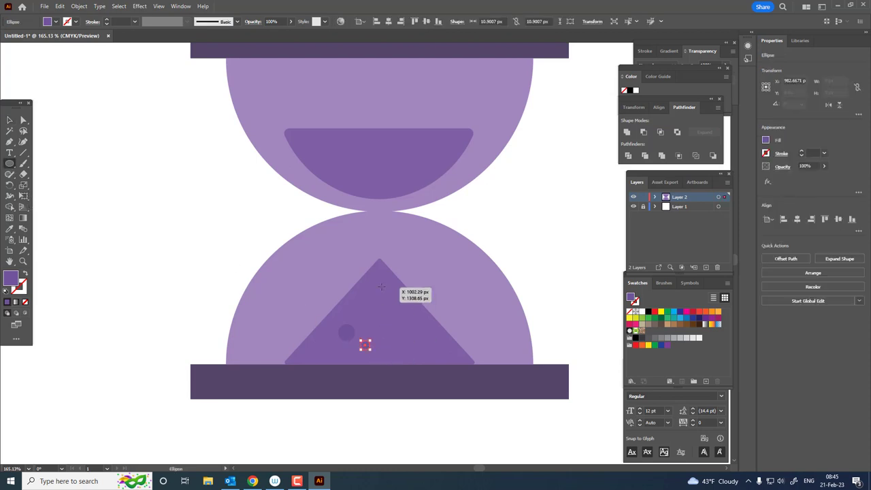
{"action": "left_click_drag", "start_coordinate": [381, 288], "coordinate": [411, 319]}
{"action": "left_click_drag", "start_coordinate": [342, 146], "coordinate": [367, 166]}
{"action": "mouse_move", "coordinate": [406, 143]}
{"action": "left_mouse_down"}
{"action": "mouse_move", "coordinate": [419, 157]}
{"action": "mouse_move", "coordinate": [413, 170]}
{"action": "left_mouse_up"}
{"action": "scroll", "coordinate": [323, 222], "scroll_direction": "down", "scroll_amount": 5}
{"action": "scroll", "coordinate": [301, 274], "scroll_direction": "up", "scroll_amount": 3}
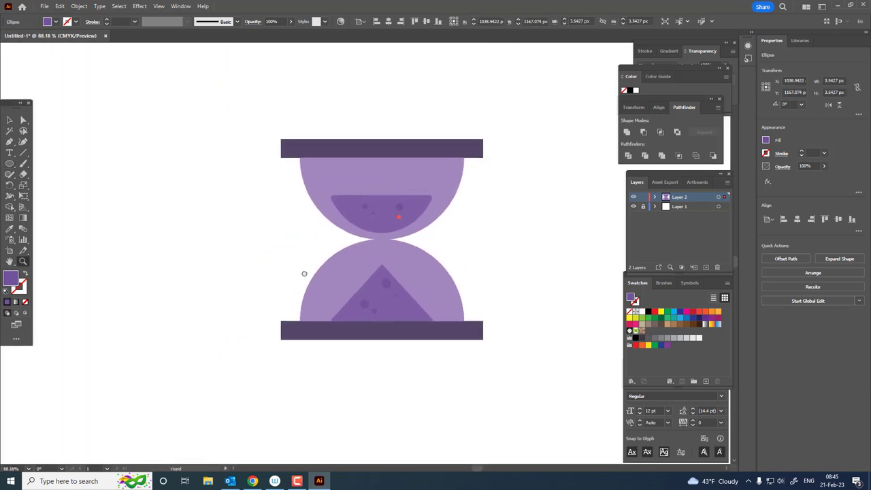
{"action": "left_click_drag", "start_coordinate": [261, 260], "coordinate": [224, 279]}
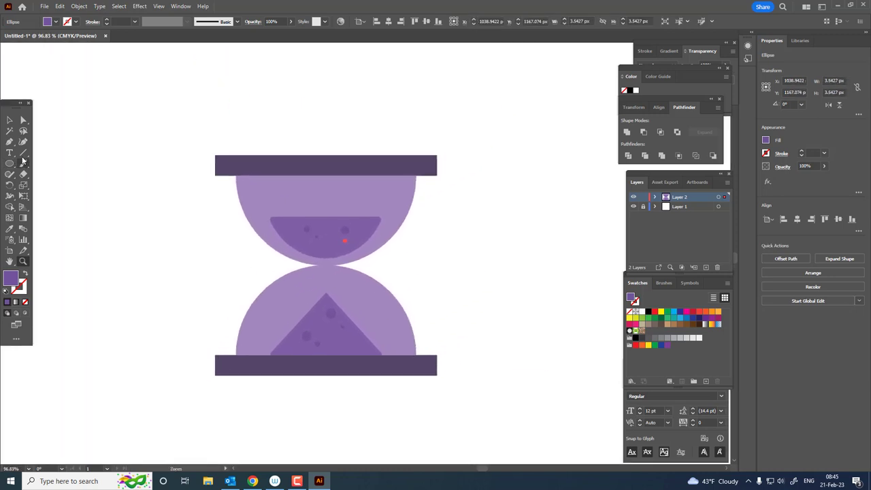
- Group the upper sand bowl with its dots
{"action": "left_click", "coordinate": [246, 214]}
{"action": "left_click", "coordinate": [379, 215]}
{"action": "right_click", "coordinate": [332, 230]}
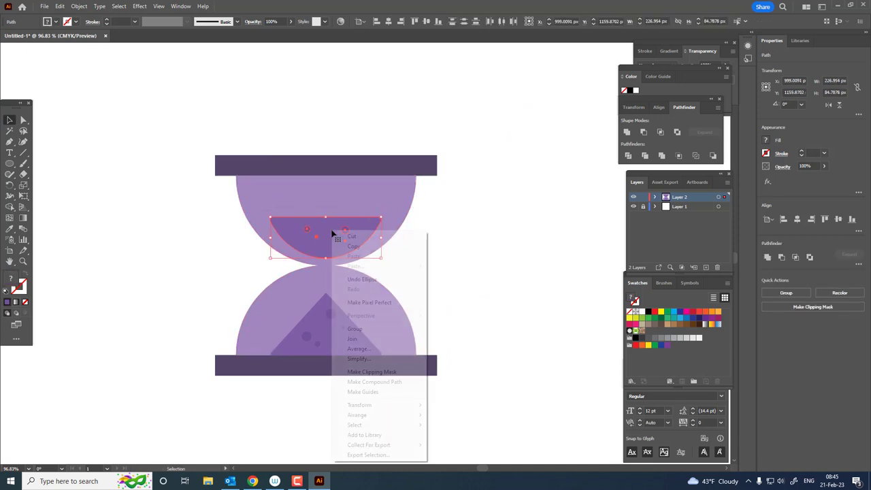
{"action": "left_click", "coordinate": [371, 329]}
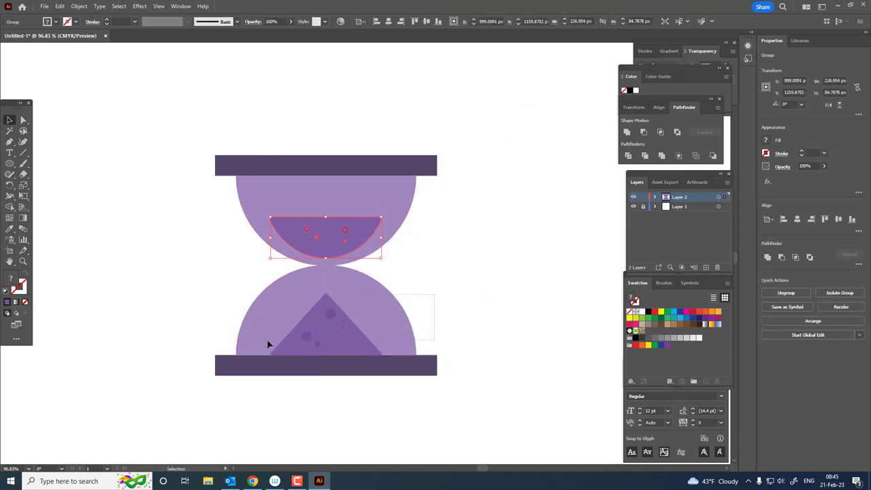
- Group the sand triangle with its dots
{"action": "left_click", "coordinate": [266, 351]}
{"action": "left_click", "coordinate": [354, 320]}
{"action": "right_click", "coordinate": [342, 327]}
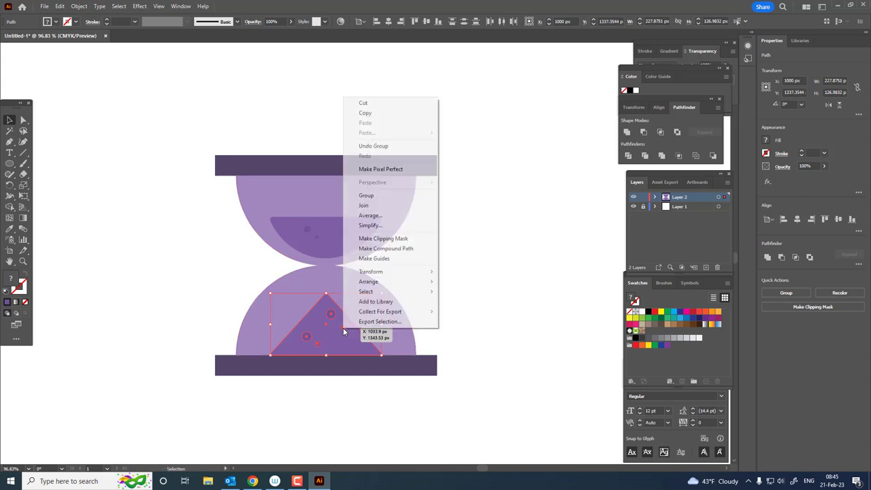
{"action": "left_click", "coordinate": [366, 195]}
{"action": "left_click", "coordinate": [155, 138]}
{"action": "key", "text": "ctrl+a"}
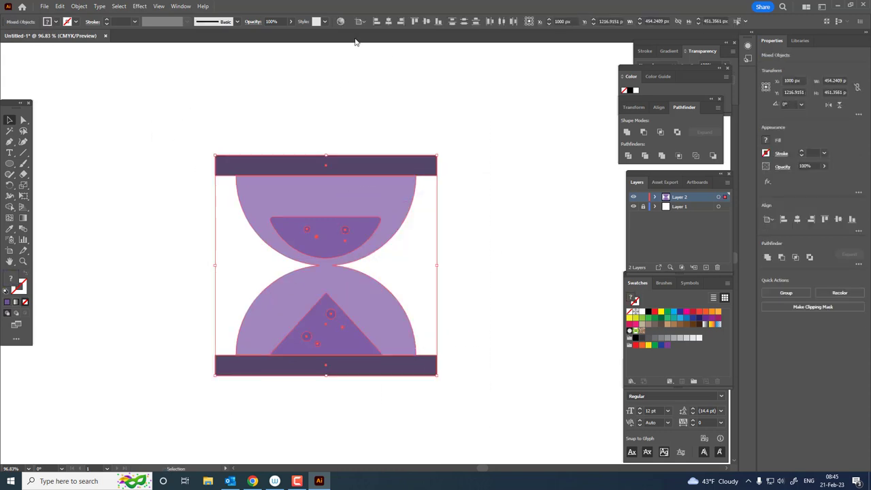
{"action": "left_click", "coordinate": [478, 115]}
- Save the bulb shape's light purple as a new swatch
{"action": "scroll", "coordinate": [504, 204], "scroll_direction": "up", "scroll_amount": 1}
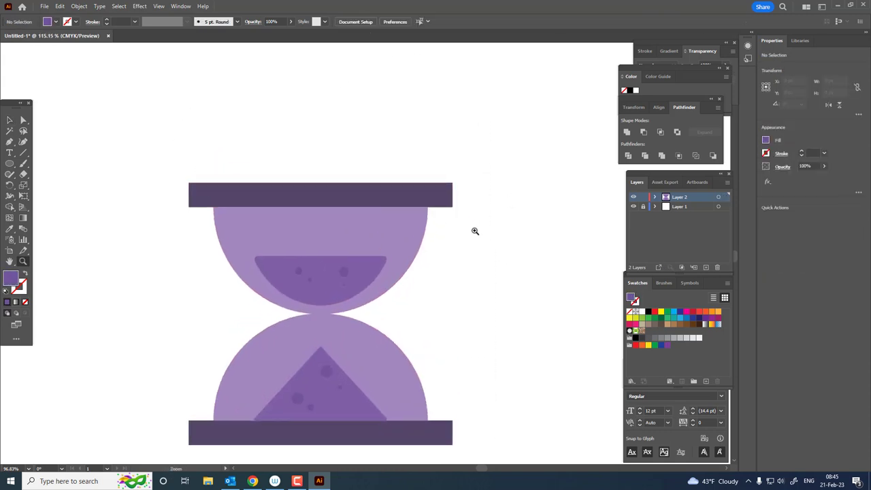
{"action": "left_click", "coordinate": [394, 245]}
{"action": "scroll", "coordinate": [422, 238], "scroll_direction": "down", "scroll_amount": 2}
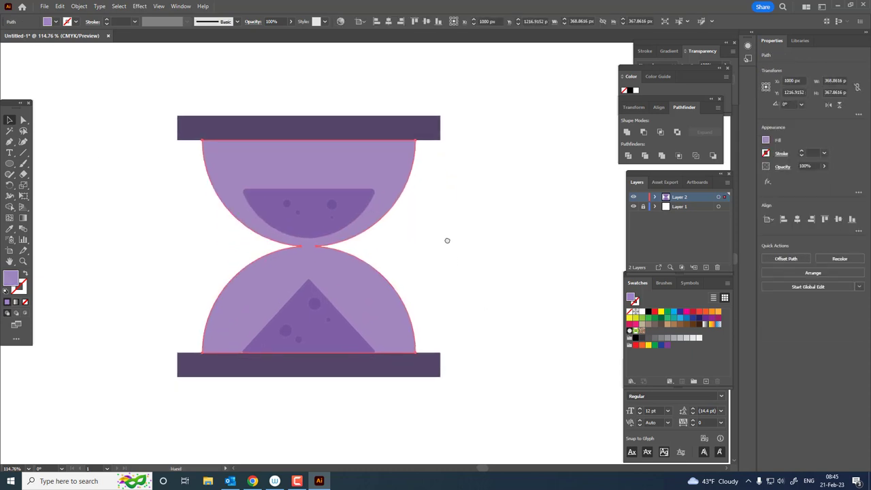
{"action": "scroll", "coordinate": [436, 198], "scroll_direction": "up", "scroll_amount": 1}
{"action": "left_click", "coordinate": [711, 381]}
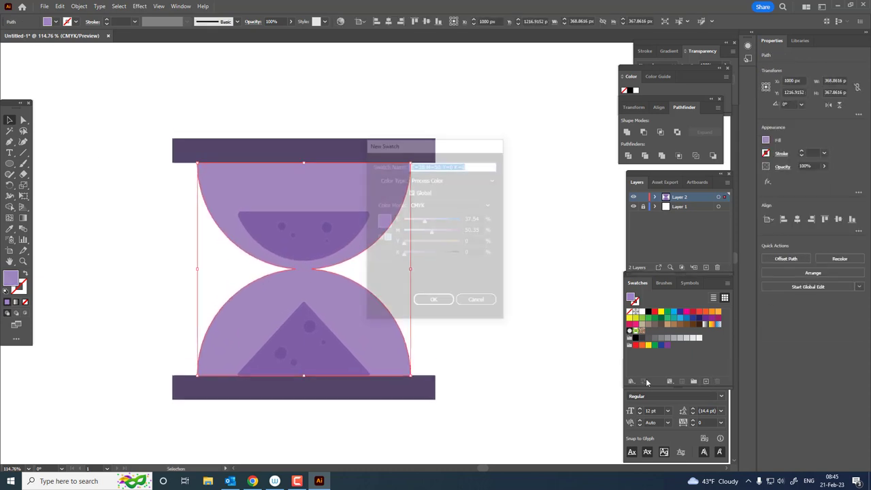
{"action": "left_click", "coordinate": [435, 302]}
- Set the fill colour to the darker purple 876AAA
{"action": "left_click", "coordinate": [154, 258]}
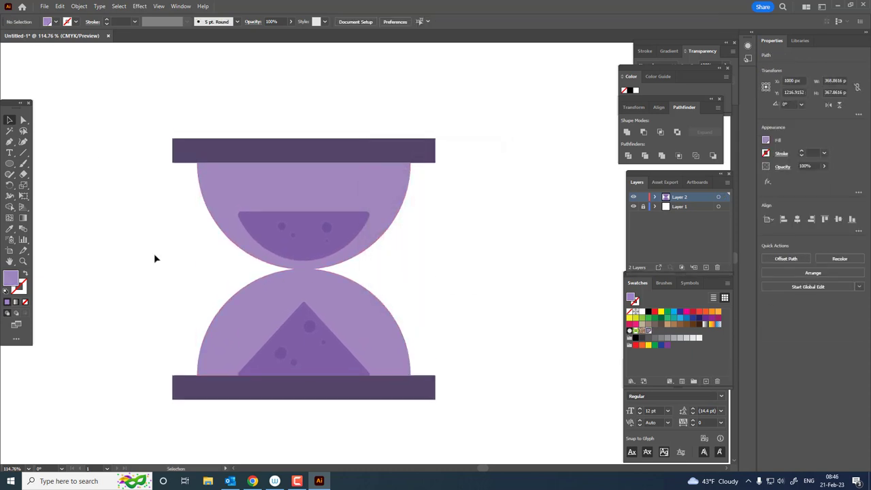
{"action": "double_click", "coordinate": [12, 279]}
{"action": "left_click", "coordinate": [622, 161]}
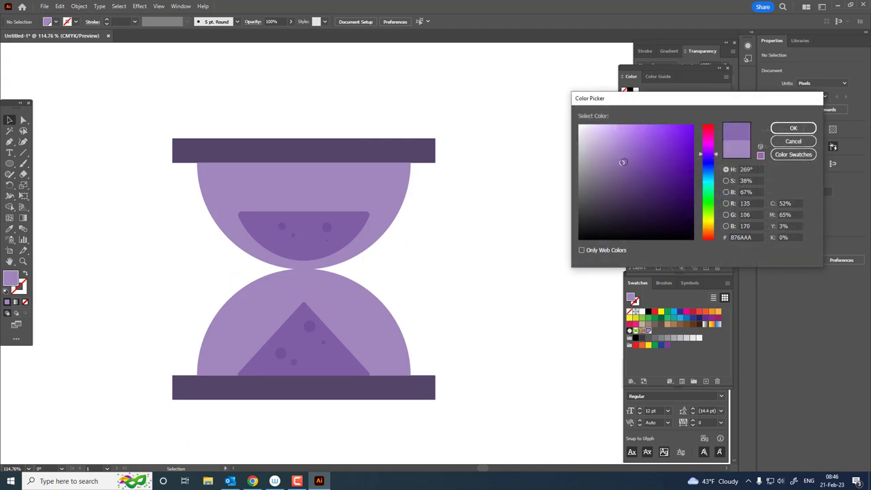
{"action": "left_click", "coordinate": [791, 129]}
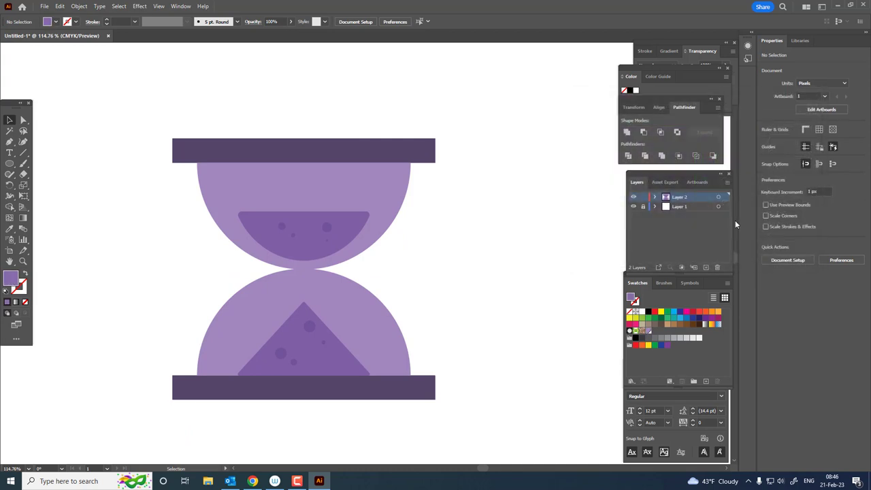
- Save 876AAA as a swatch and give the glass shape a wide, flattened radial gradient
{"action": "left_click", "coordinate": [705, 381]}
{"action": "left_click", "coordinate": [432, 302]}
{"action": "left_click", "coordinate": [393, 218]}
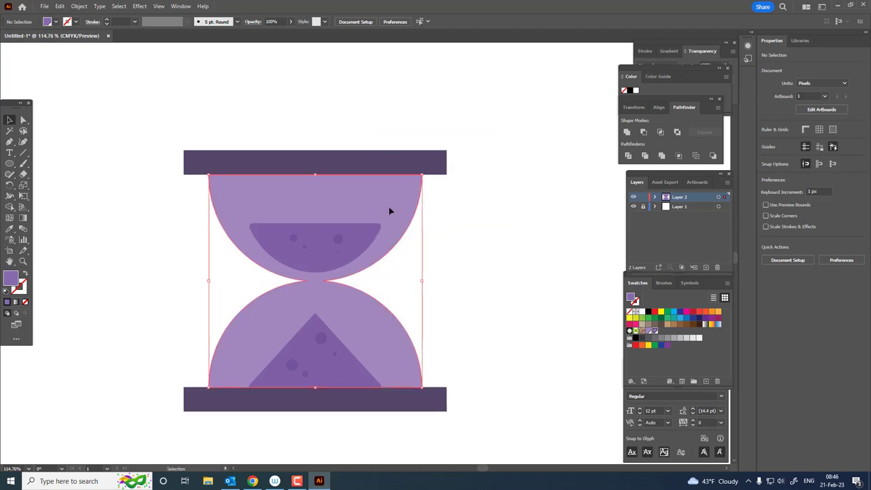
{"action": "left_click", "coordinate": [22, 218]}
{"action": "left_click", "coordinate": [316, 279]}
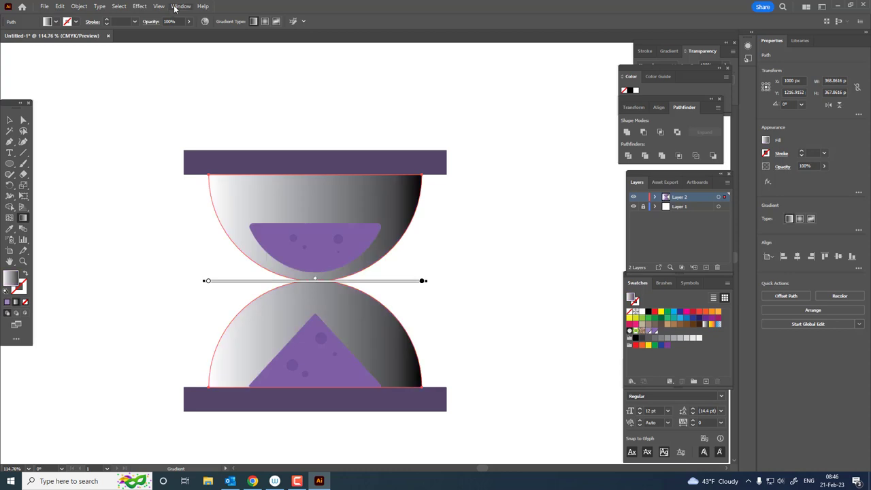
{"action": "left_click", "coordinate": [264, 21]}
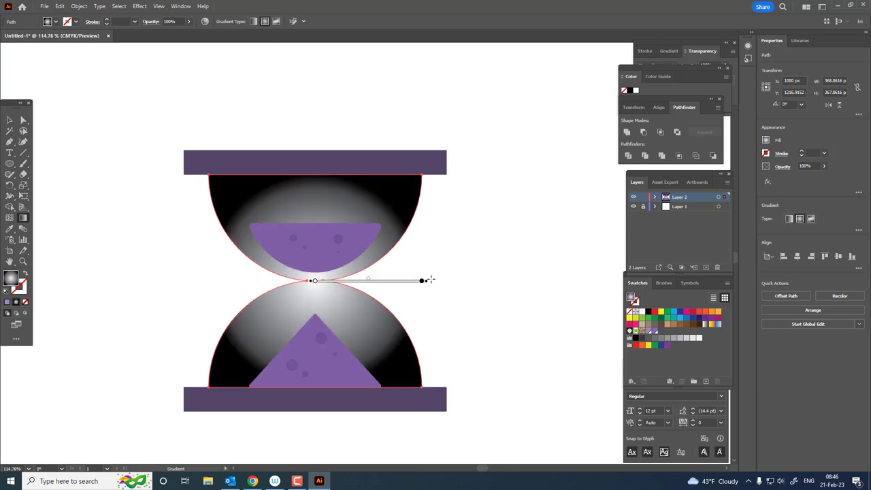
{"action": "left_click_drag", "start_coordinate": [427, 281], "coordinate": [459, 293]}
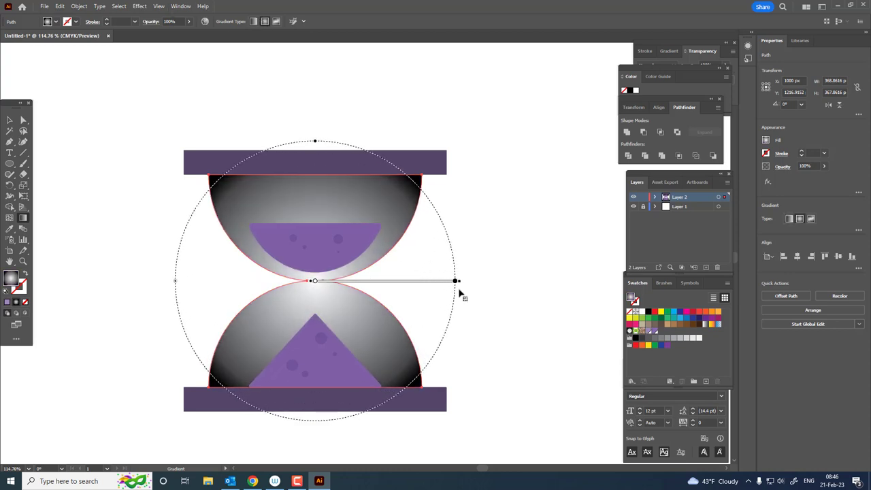
{"action": "left_click_drag", "start_coordinate": [315, 143], "coordinate": [315, 177]}
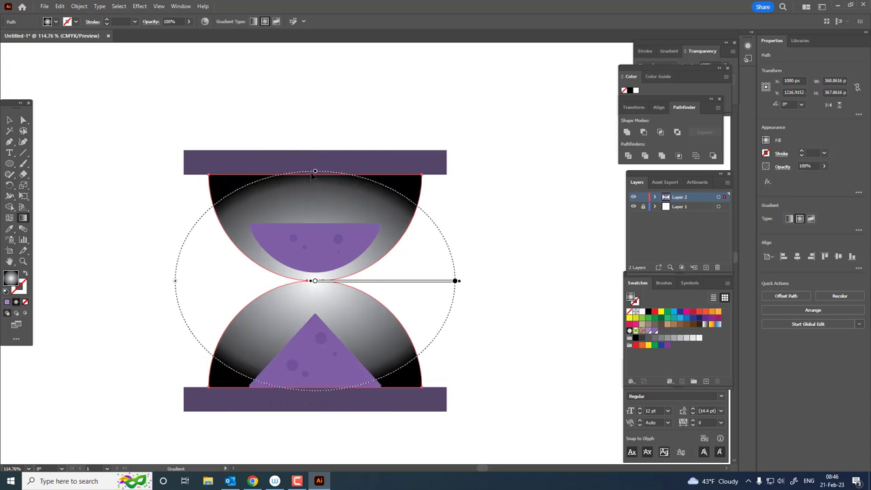
- Set both radial gradient stops to purple swatches so the waist glows lighter
{"action": "double_click", "coordinate": [313, 281]}
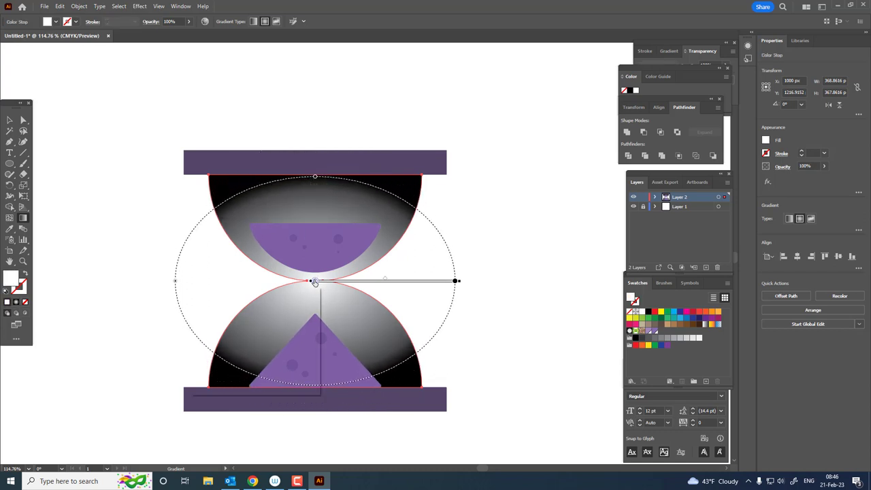
{"action": "left_click", "coordinate": [198, 328]}
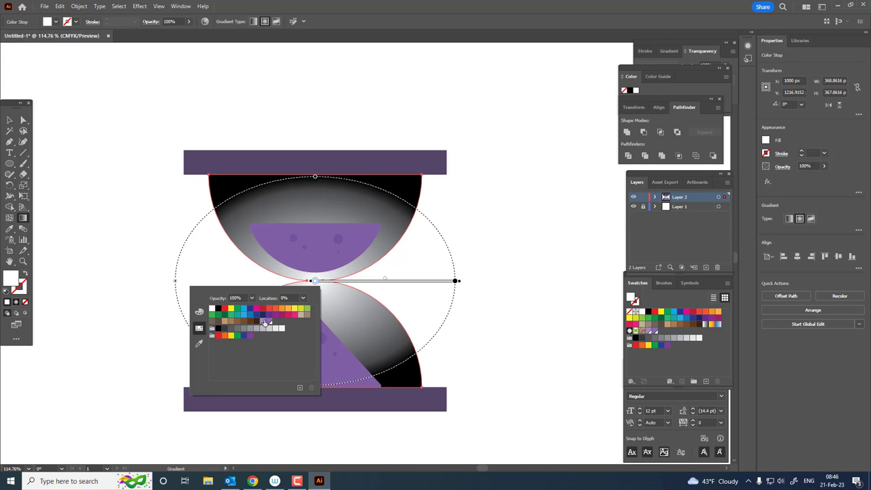
{"action": "left_click", "coordinate": [266, 321]}
{"action": "left_click", "coordinate": [455, 280]}
{"action": "double_click", "coordinate": [455, 281]}
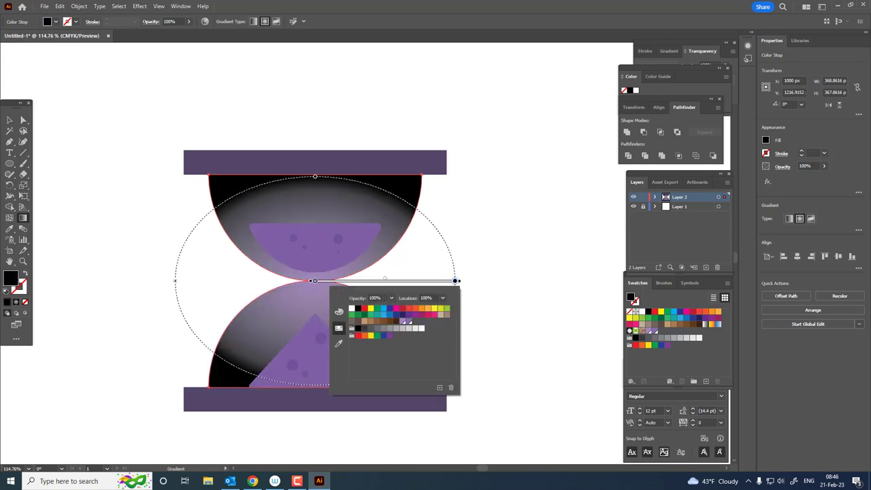
{"action": "left_click", "coordinate": [409, 321]}
{"action": "key", "text": "Escape"}
{"action": "key", "text": "z"}
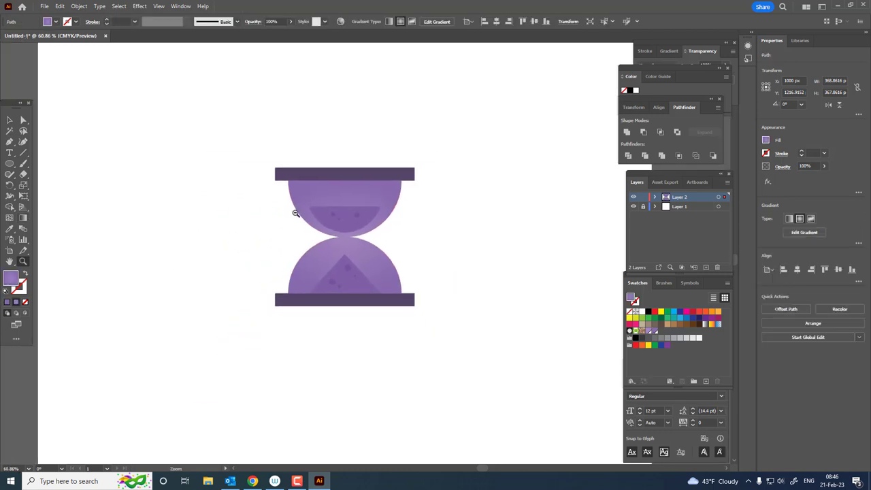
{"action": "left_click", "coordinate": [338, 230]}
{"action": "left_click_drag", "start_coordinate": [338, 230], "coordinate": [328, 238]}
{"action": "left_click", "coordinate": [333, 289]}
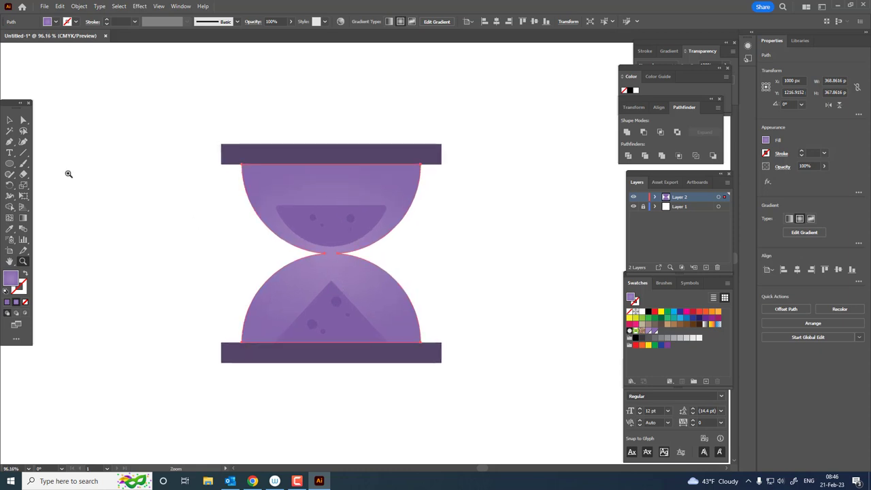
{"action": "key", "text": "ctrl+shift+a"}
{"action": "left_click", "coordinate": [279, 228]}
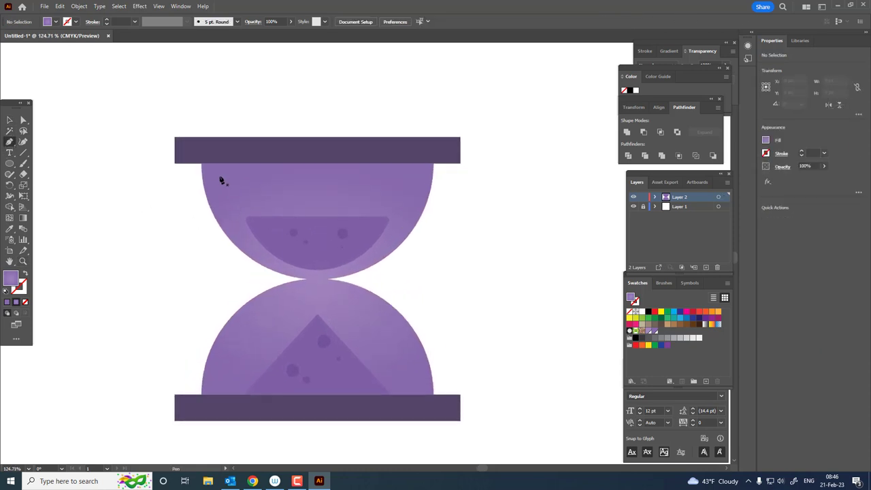
- Draw a curved highlight sliver along the top bulb's upper left with the Pen tool
{"action": "left_click_drag", "start_coordinate": [232, 175], "coordinate": [246, 175]}
{"action": "left_click_drag", "start_coordinate": [311, 249], "coordinate": [277, 253]}
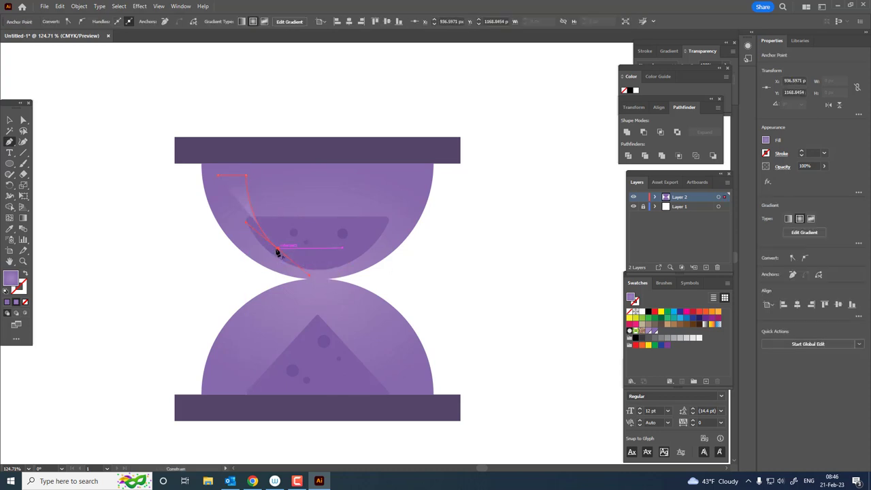
{"action": "left_click_drag", "start_coordinate": [218, 176], "coordinate": [219, 178]}
{"action": "scroll", "coordinate": [220, 237], "scroll_direction": "down", "scroll_amount": 2}
{"action": "scroll", "coordinate": [259, 274], "scroll_direction": "up", "scroll_amount": 2}
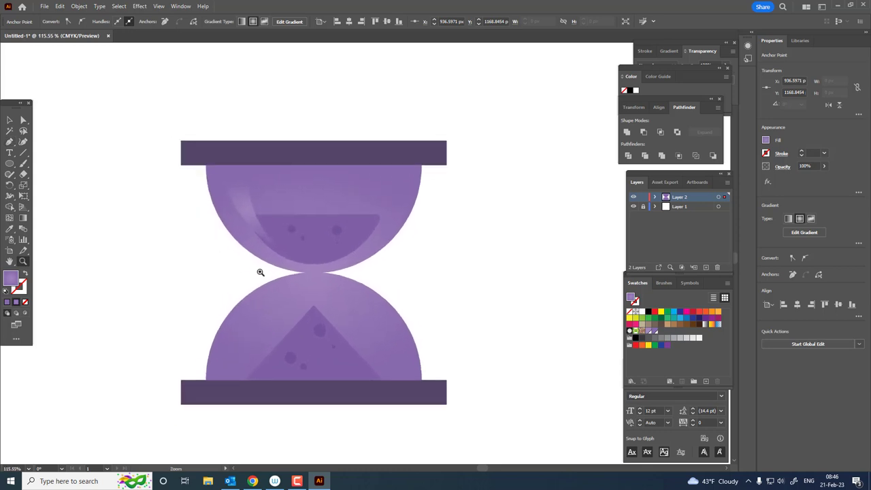
{"action": "scroll", "coordinate": [240, 193], "scroll_direction": "up", "scroll_amount": 2}
{"action": "scroll", "coordinate": [239, 193], "scroll_direction": "up", "scroll_amount": 2}
- Reshape the highlight sliver's lower tip by moving its anchor
{"action": "left_click", "coordinate": [23, 121]}
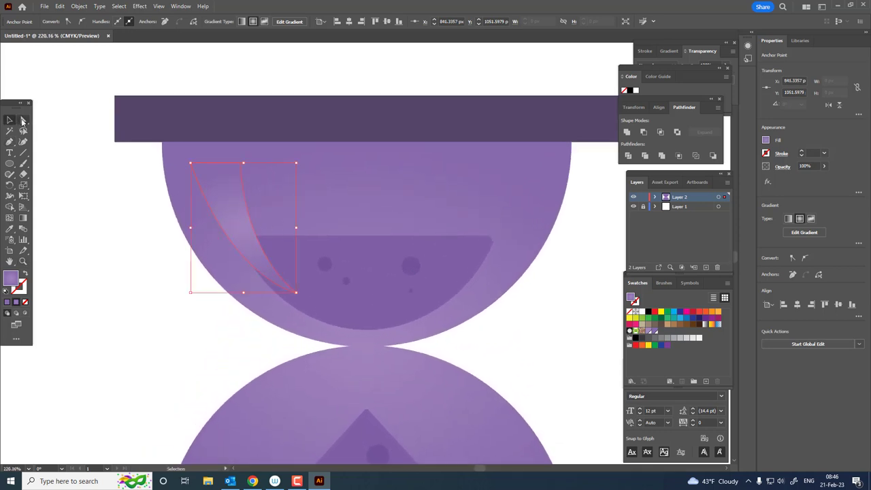
{"action": "left_click", "coordinate": [307, 300]}
{"action": "left_click_drag", "start_coordinate": [299, 296], "coordinate": [287, 300]}
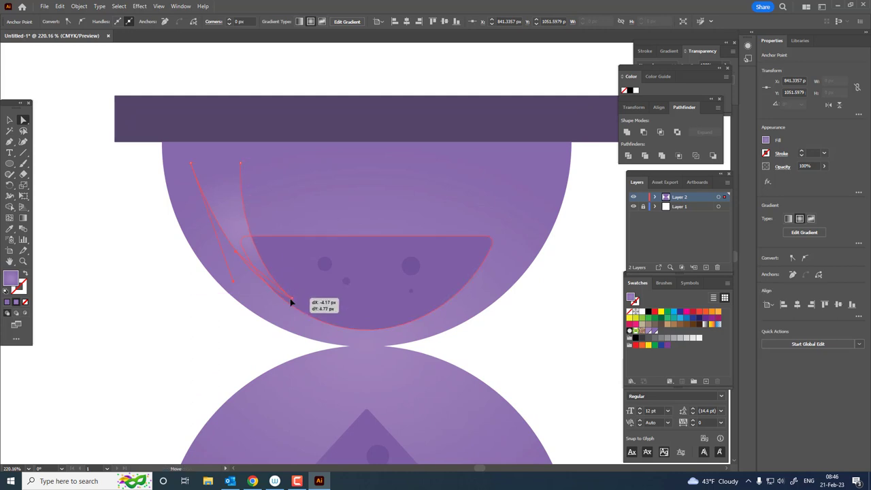
{"action": "scroll", "coordinate": [188, 217], "scroll_direction": "down", "scroll_amount": 2}
{"action": "scroll", "coordinate": [140, 231], "scroll_direction": "down", "scroll_amount": 1}
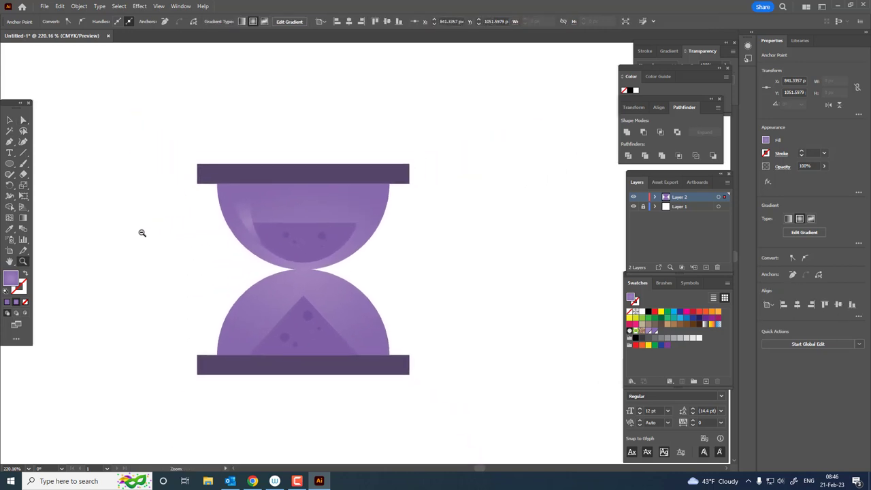
{"action": "scroll", "coordinate": [190, 259], "scroll_direction": "up", "scroll_amount": 1}
{"action": "scroll", "coordinate": [190, 258], "scroll_direction": "down", "scroll_amount": 2}
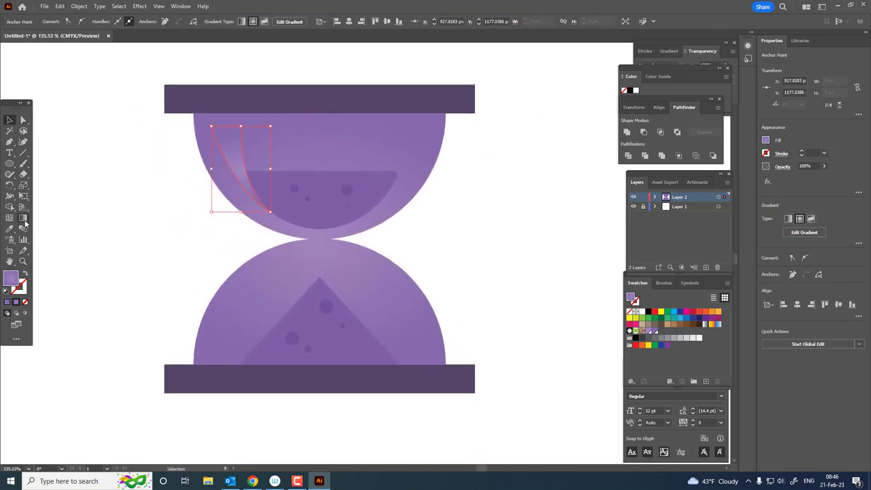
- Fill the highlight with a linear gradient running diagonally from its lower tip upward
{"action": "left_click", "coordinate": [24, 219]}
{"action": "left_click", "coordinate": [253, 23]}
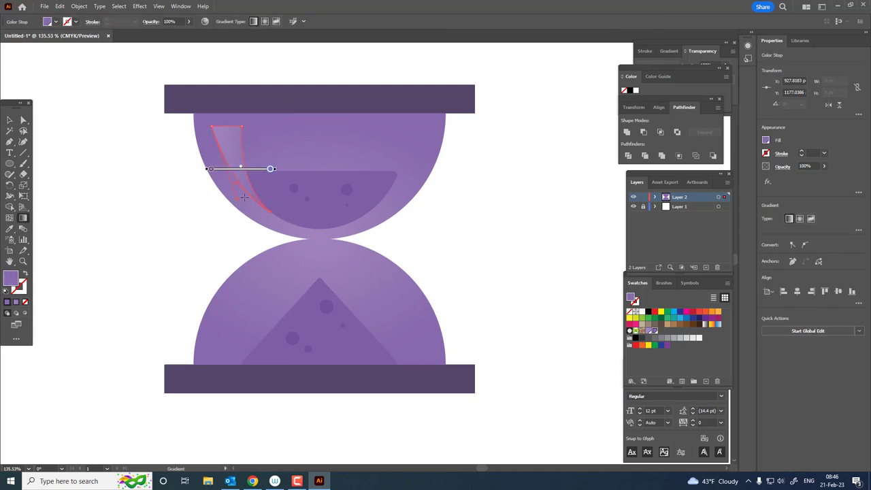
{"action": "left_click_drag", "start_coordinate": [224, 134], "coordinate": [253, 200]}
{"action": "scroll", "coordinate": [204, 224], "scroll_direction": "down", "scroll_amount": 3}
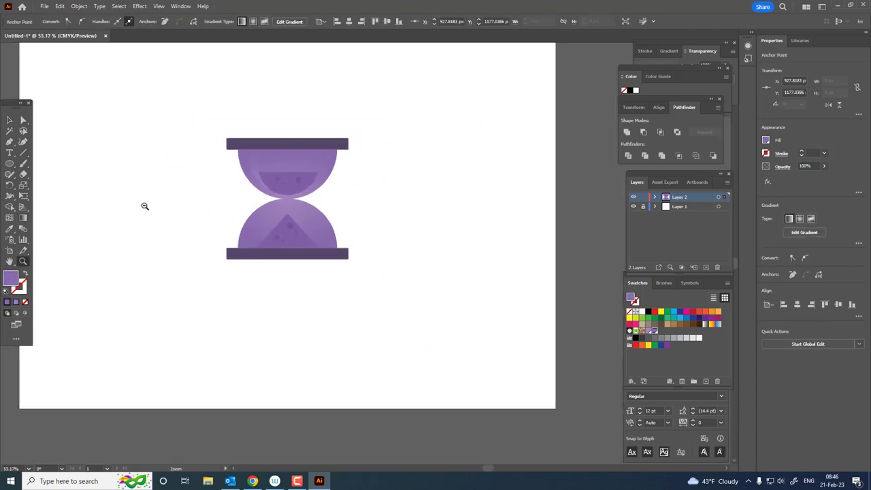
{"action": "left_click", "coordinate": [233, 257]}
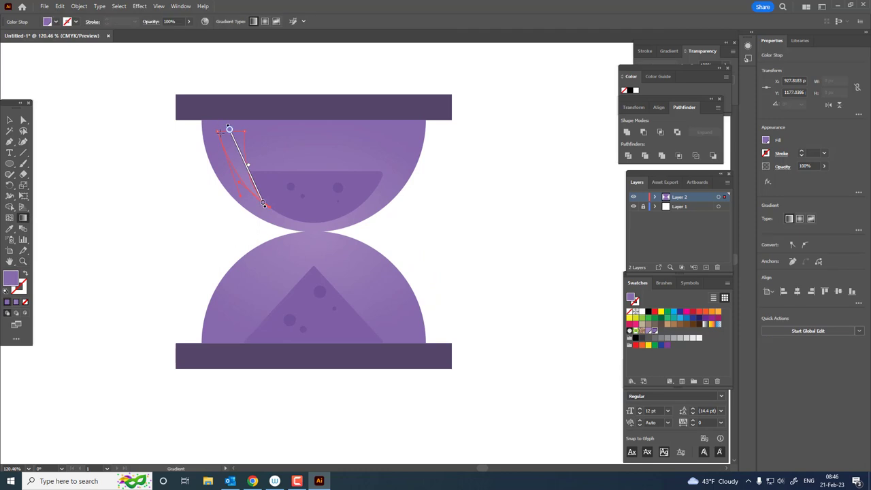
{"action": "left_click_drag", "start_coordinate": [218, 124], "coordinate": [253, 215]}
{"action": "scroll", "coordinate": [171, 106], "scroll_direction": "down", "scroll_amount": 2}
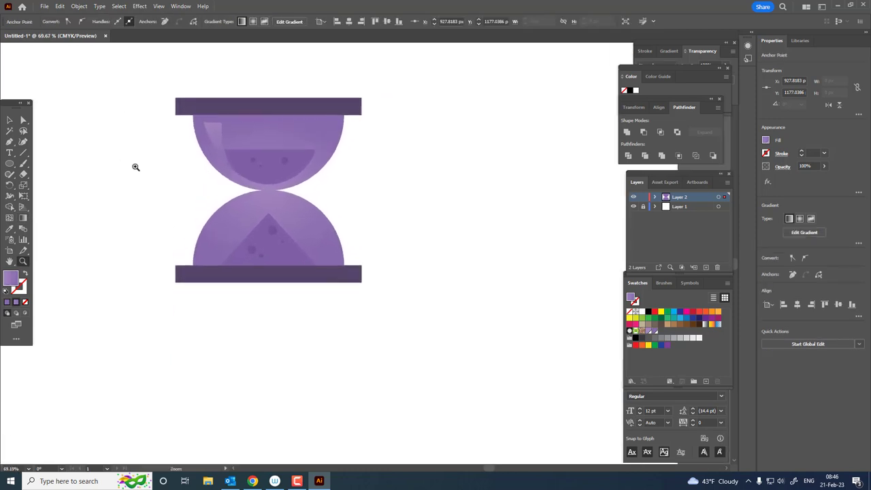
{"action": "left_click_drag", "start_coordinate": [89, 130], "coordinate": [191, 223]}
{"action": "left_click", "coordinate": [23, 218]}
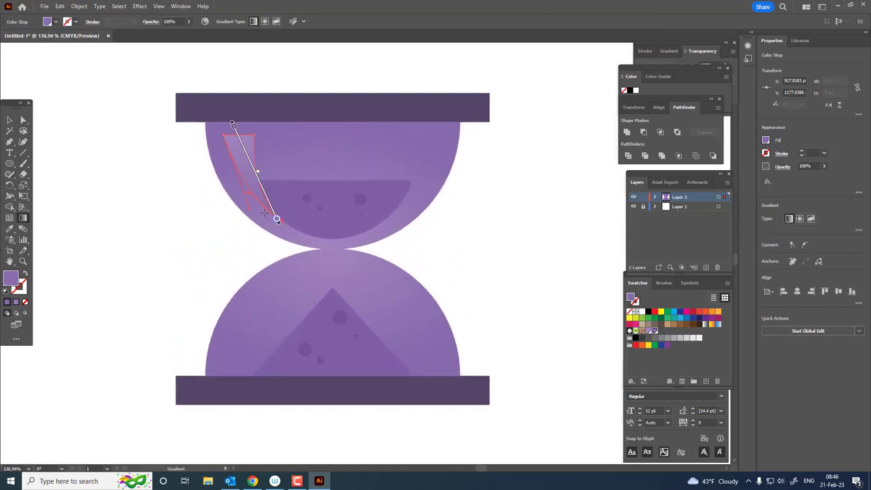
{"action": "mouse_move", "coordinate": [264, 213]}
{"action": "left_mouse_down"}
{"action": "mouse_move", "coordinate": [225, 136]}
{"action": "mouse_move", "coordinate": [241, 140]}
{"action": "left_mouse_up"}
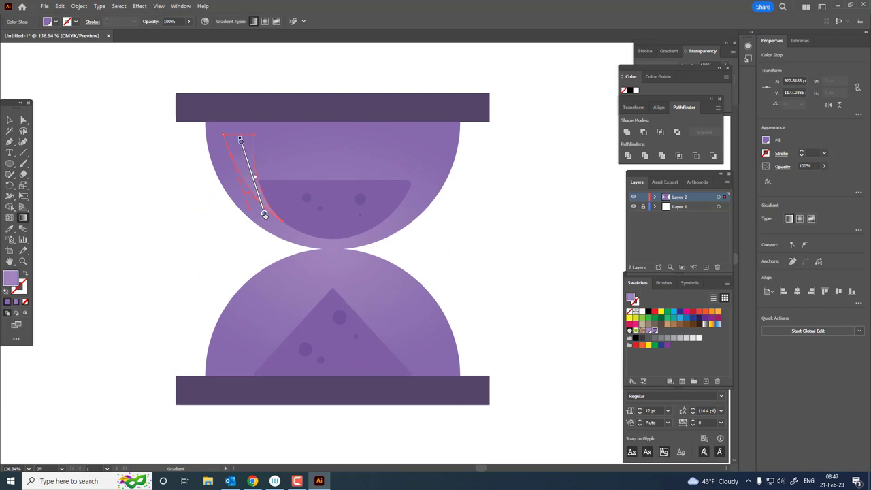
{"action": "key", "text": "v"}
{"action": "left_click", "coordinate": [138, 263]}
- Reflect a horizontal copy of the top highlight and move it onto the bottom bulb's left side
{"action": "scroll", "coordinate": [154, 258], "scroll_direction": "down", "scroll_amount": 1}
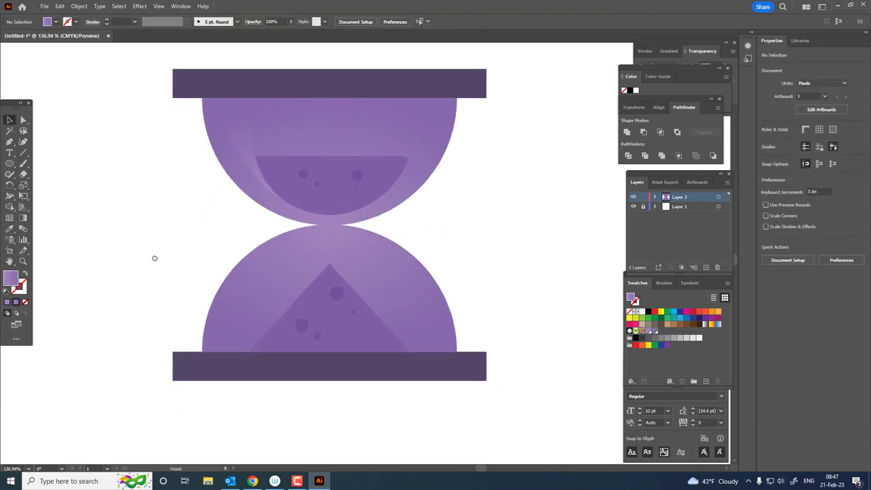
{"action": "left_click", "coordinate": [237, 129]}
{"action": "left_click", "coordinate": [80, 6]}
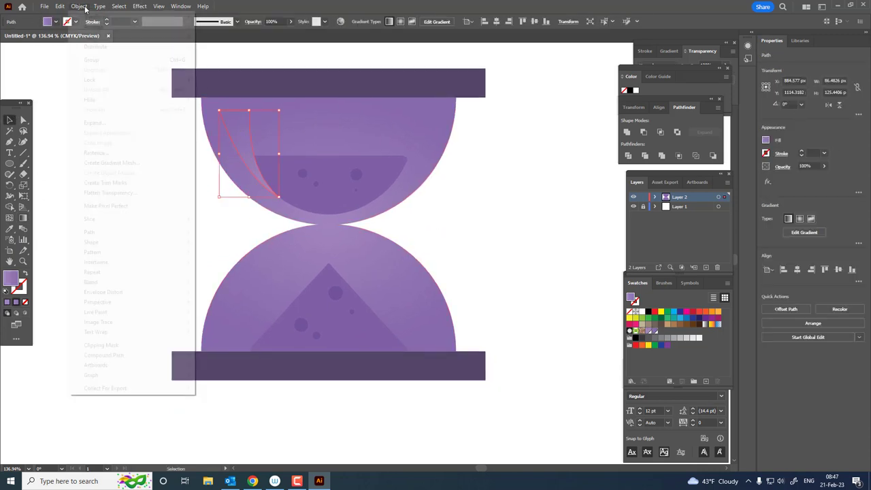
{"action": "mouse_move", "coordinate": [95, 70]}
{"action": "left_click", "coordinate": [224, 50]}
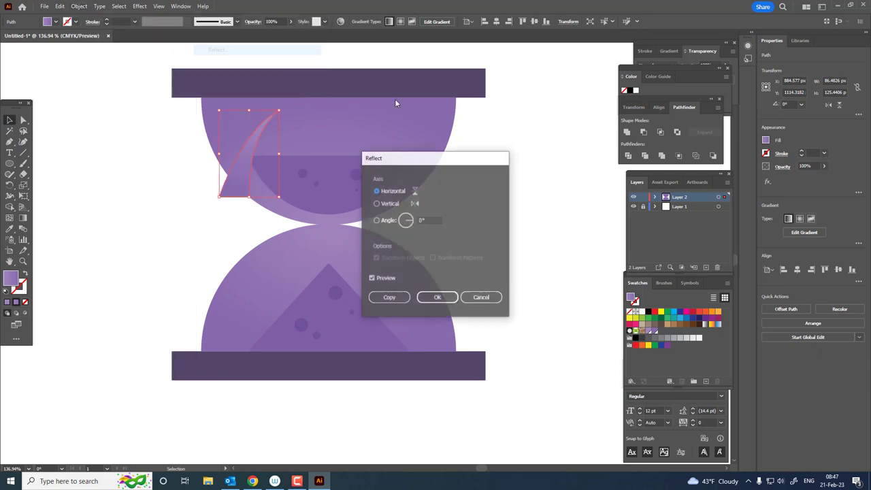
{"action": "left_click", "coordinate": [389, 297]}
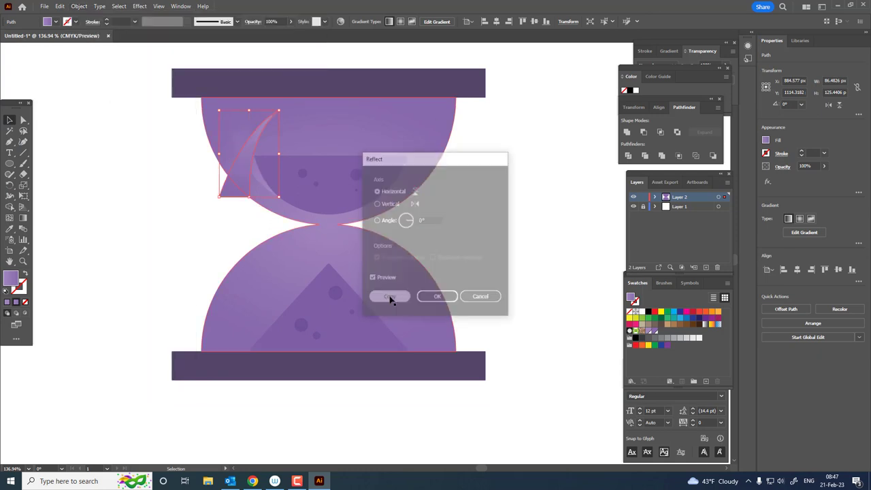
{"action": "left_click_drag", "start_coordinate": [242, 165], "coordinate": [241, 325]}
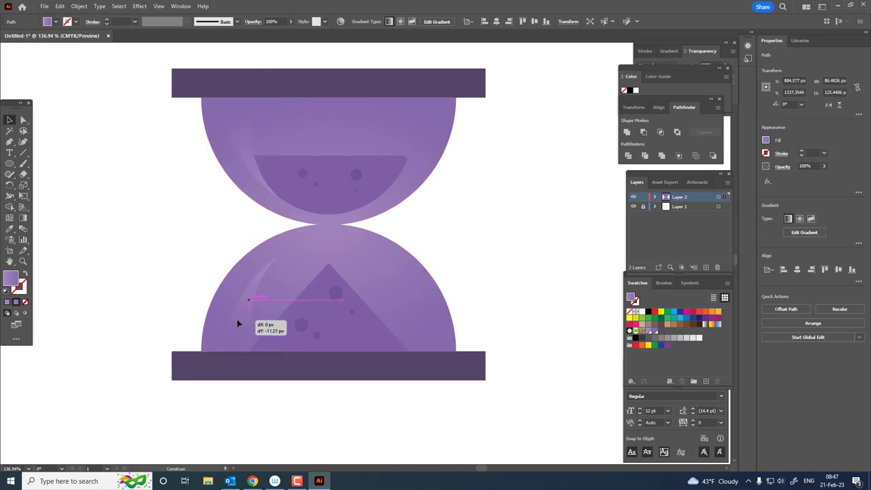
{"action": "left_click", "coordinate": [478, 222], "text": "ctrl+alt"}
{"action": "mouse_move", "coordinate": [469, 230]}
{"action": "left_mouse_down"}
{"action": "mouse_move", "coordinate": [427, 184]}
{"action": "mouse_move", "coordinate": [288, 253]}
{"action": "mouse_move", "coordinate": [45, 169]}
{"action": "left_mouse_up"}
{"action": "left_click", "coordinate": [9, 120]}
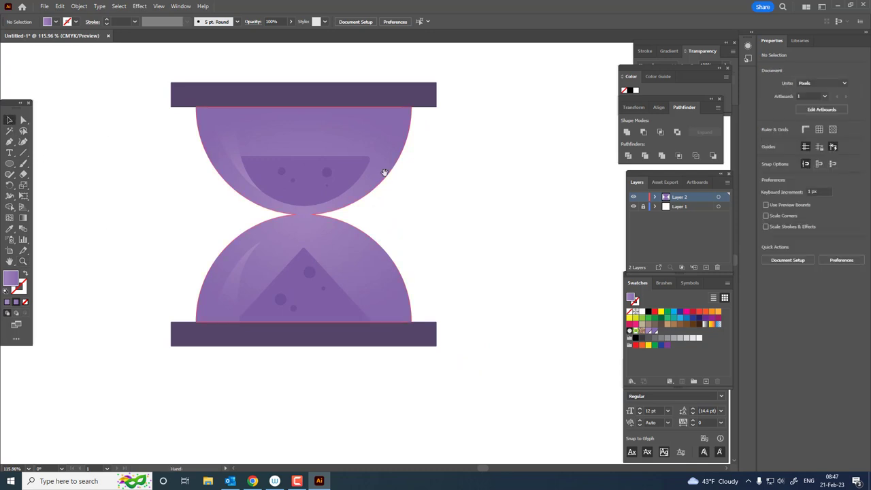
- Draw a thin purple rectangle across the rim of the upper bulb
{"action": "left_click", "coordinate": [8, 161]}
{"action": "left_click", "coordinate": [51, 164]}
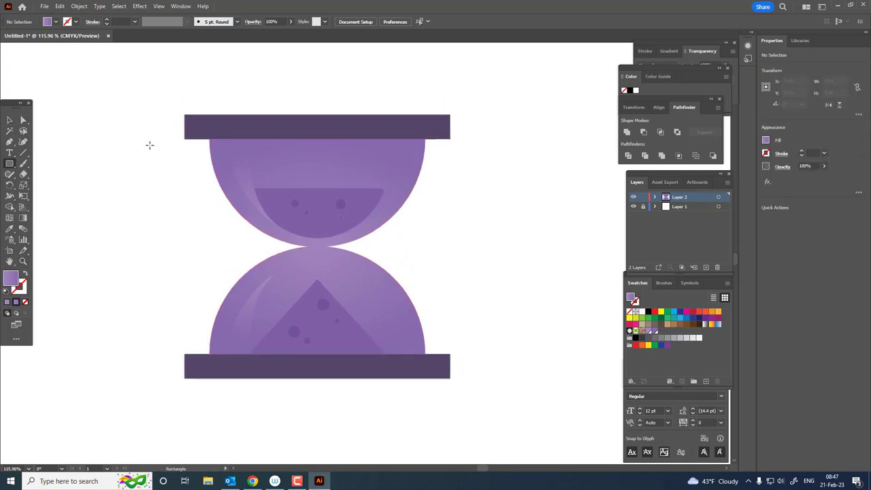
{"action": "left_click_drag", "start_coordinate": [210, 139], "coordinate": [425, 149]}
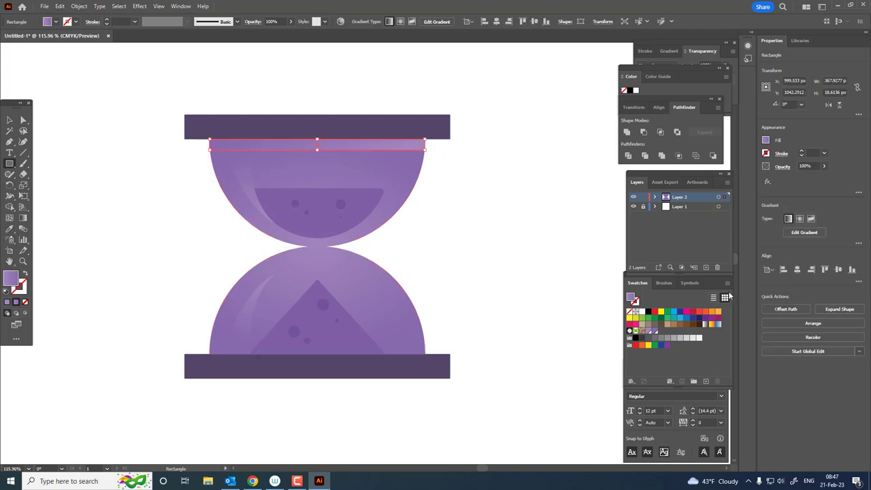
{"action": "key", "text": "z"}
{"action": "left_click_drag", "start_coordinate": [391, 152], "coordinate": [415, 153]}
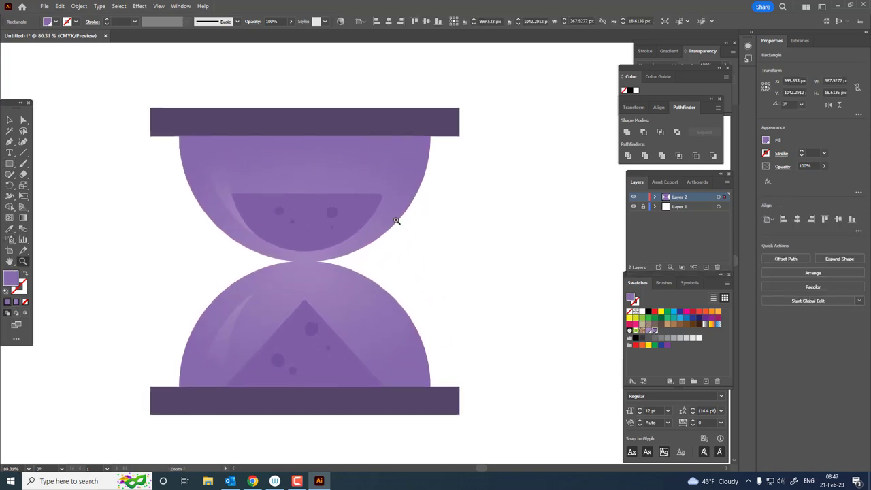
{"action": "double_click", "coordinate": [16, 279]}
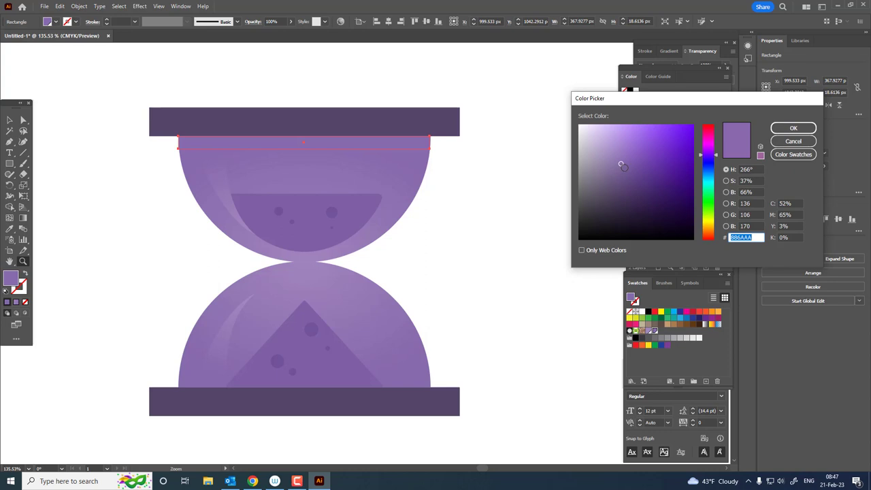
{"action": "left_click", "coordinate": [793, 128]}
{"action": "mouse_move", "coordinate": [431, 161]}
{"action": "left_mouse_down"}
{"action": "mouse_move", "coordinate": [369, 194]}
{"action": "mouse_move", "coordinate": [422, 198]}
{"action": "left_mouse_up"}
- Make the band about twice as tall and arch its bottom edge upward into a curve
{"action": "key", "text": "a"}
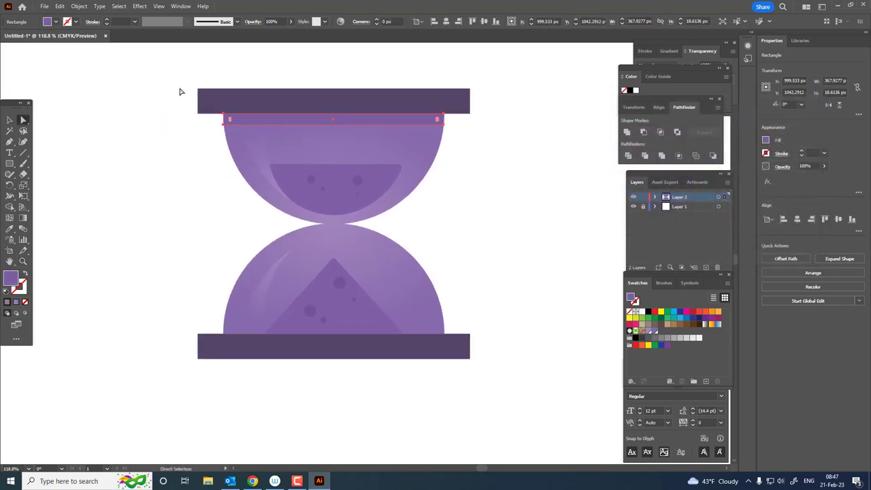
{"action": "left_click_drag", "start_coordinate": [180, 91], "coordinate": [39, 136]}
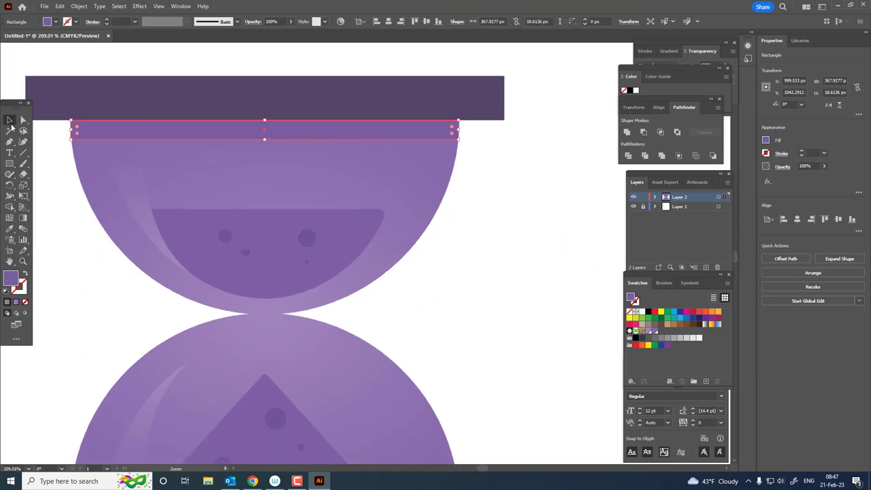
{"action": "left_click_drag", "start_coordinate": [265, 140], "coordinate": [265, 161]}
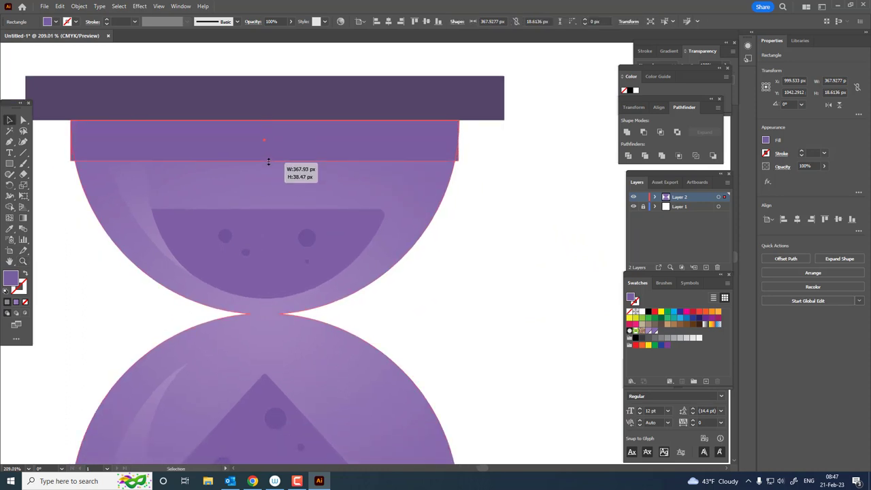
{"action": "left_click", "coordinate": [22, 143]}
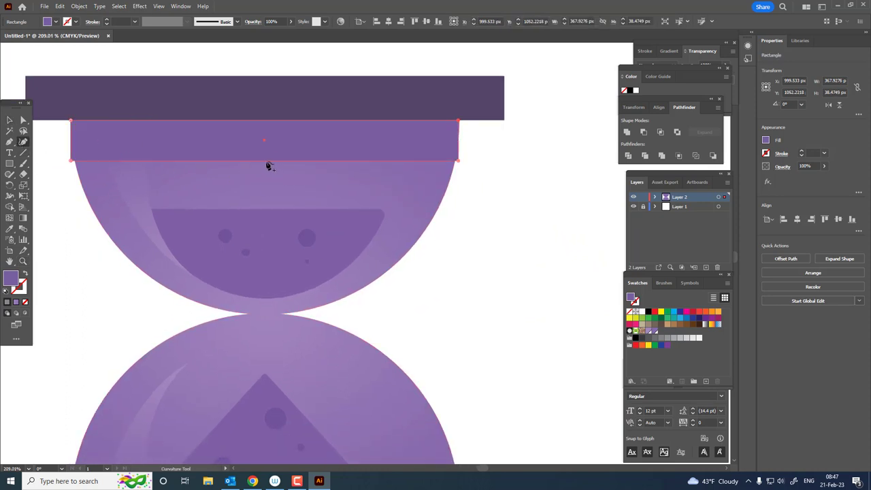
{"action": "left_click_drag", "start_coordinate": [266, 161], "coordinate": [263, 135]}
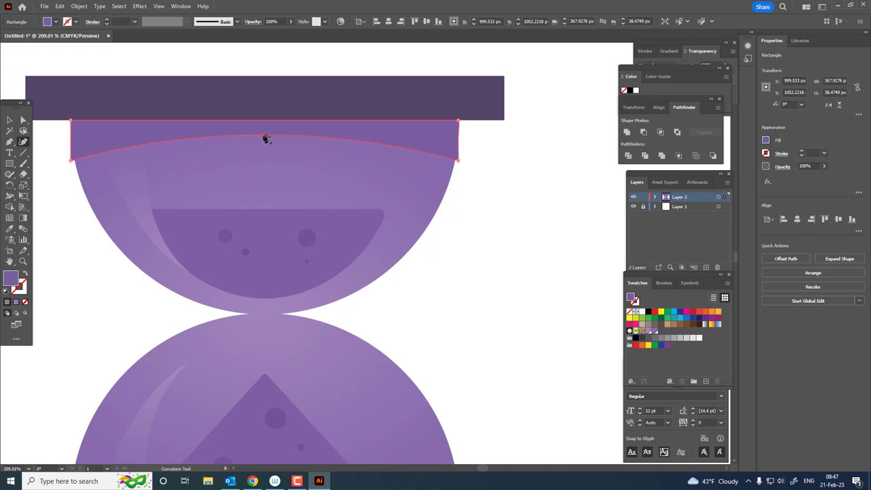
{"action": "scroll", "coordinate": [214, 209], "scroll_direction": "down", "scroll_amount": 3}
{"action": "scroll", "coordinate": [214, 209], "scroll_direction": "up", "scroll_amount": 2}
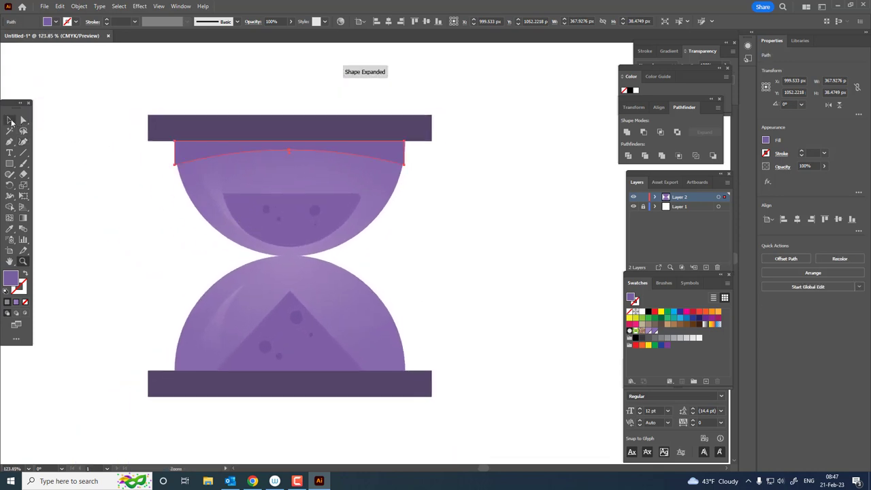
{"action": "left_click_drag", "start_coordinate": [448, 259], "coordinate": [464, 224]}
{"action": "key", "text": "ctrl+shift+a"}
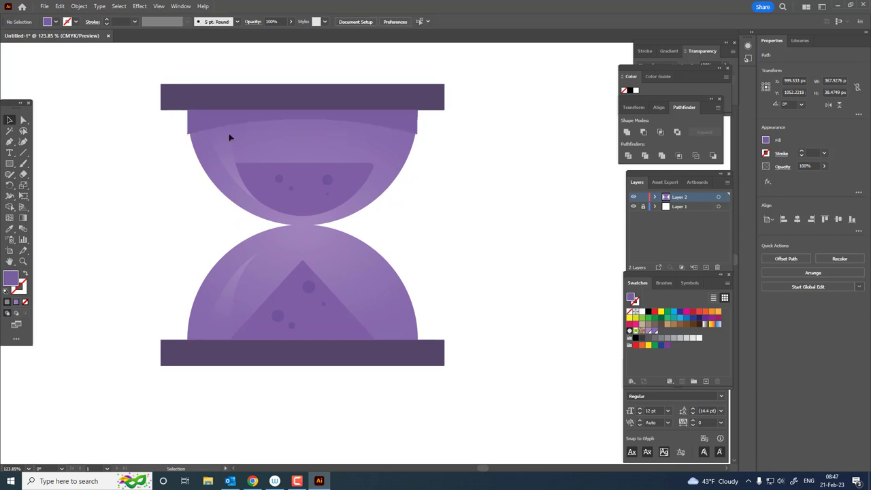
- Reflect a horizontal copy of the curved strip onto the bottom of the lower bulb
{"action": "left_click", "coordinate": [410, 127]}
{"action": "left_click", "coordinate": [79, 6]}
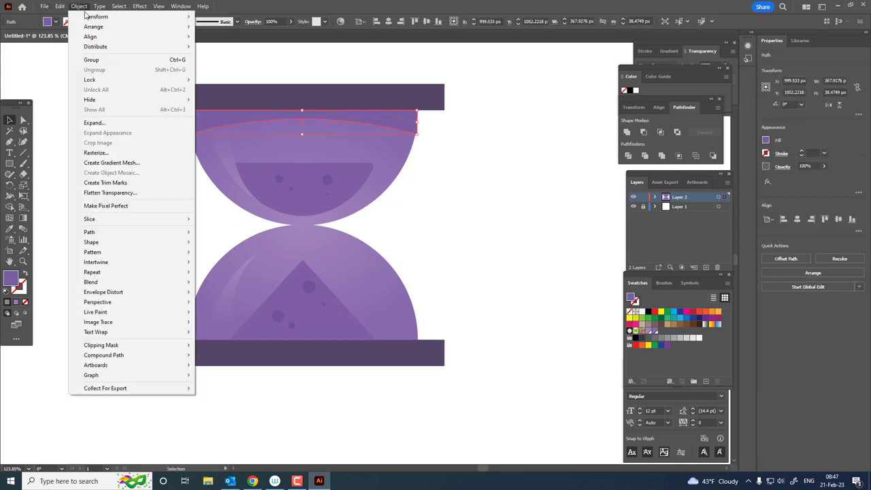
{"action": "left_click", "coordinate": [218, 50]}
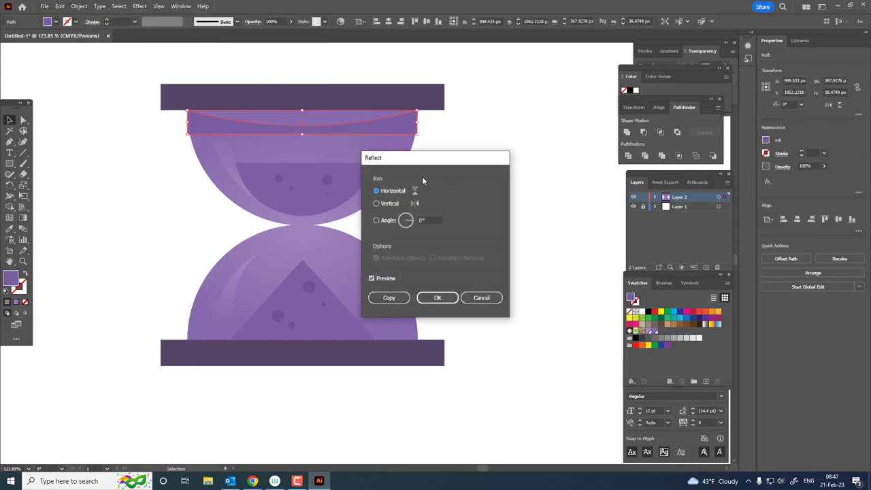
{"action": "left_click", "coordinate": [401, 297]}
{"action": "mouse_move", "coordinate": [381, 125]}
{"action": "left_mouse_down"}
{"action": "mouse_move", "coordinate": [398, 333]}
{"action": "mouse_move", "coordinate": [383, 102]}
{"action": "left_mouse_up"}
{"action": "left_click", "coordinate": [450, 331]}
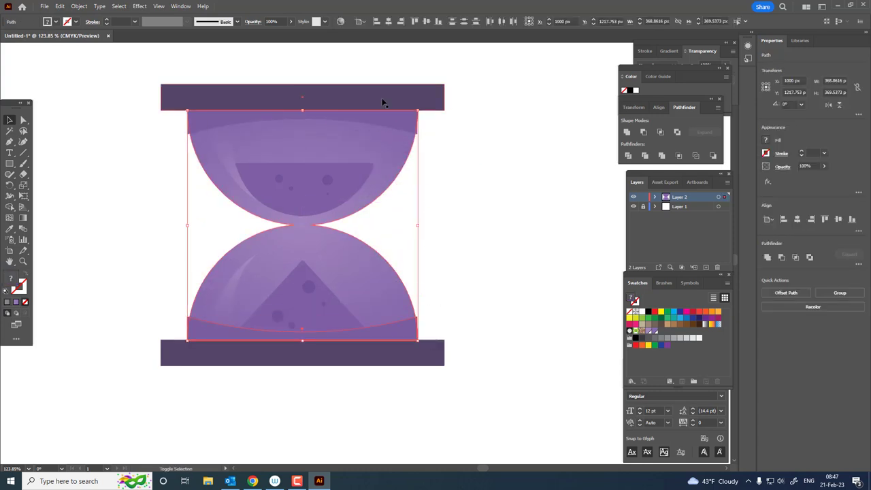
- Send the selected shapes to the back and divide the bulbs along both strips
{"action": "left_click", "coordinate": [80, 7]}
{"action": "mouse_move", "coordinate": [94, 27]}
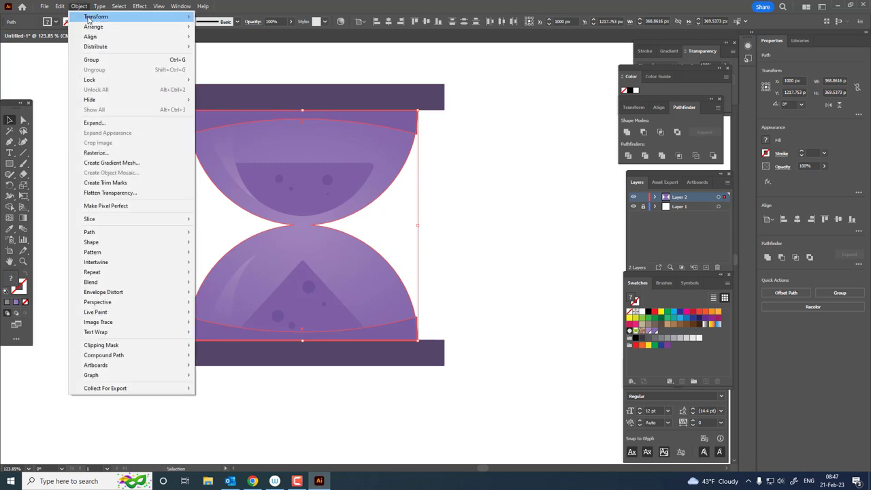
{"action": "left_click", "coordinate": [251, 58]}
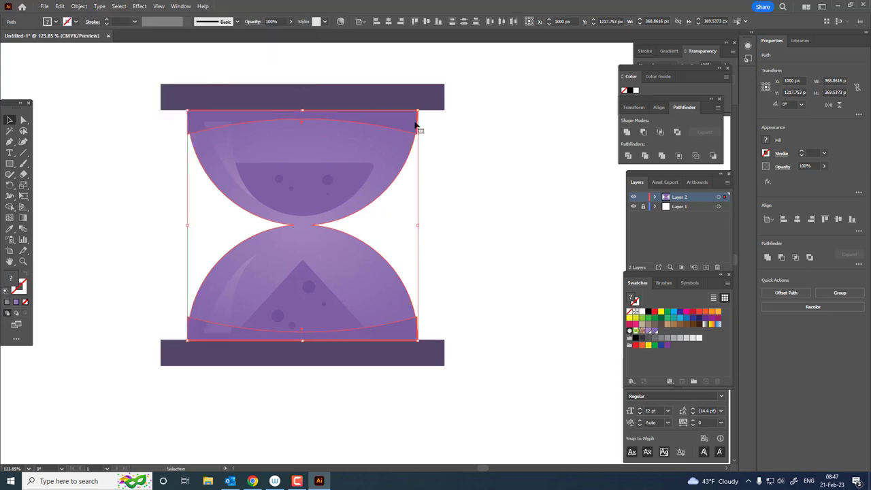
{"action": "left_click", "coordinate": [628, 156]}
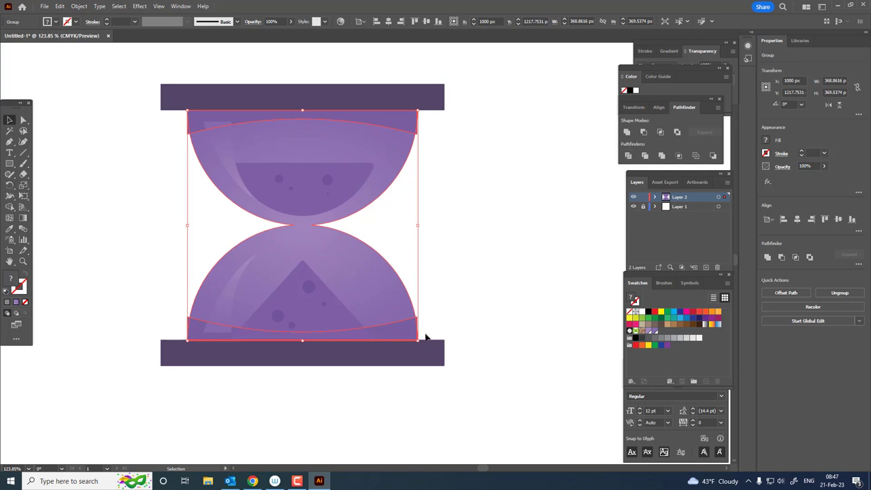
{"action": "double_click", "coordinate": [406, 329]}
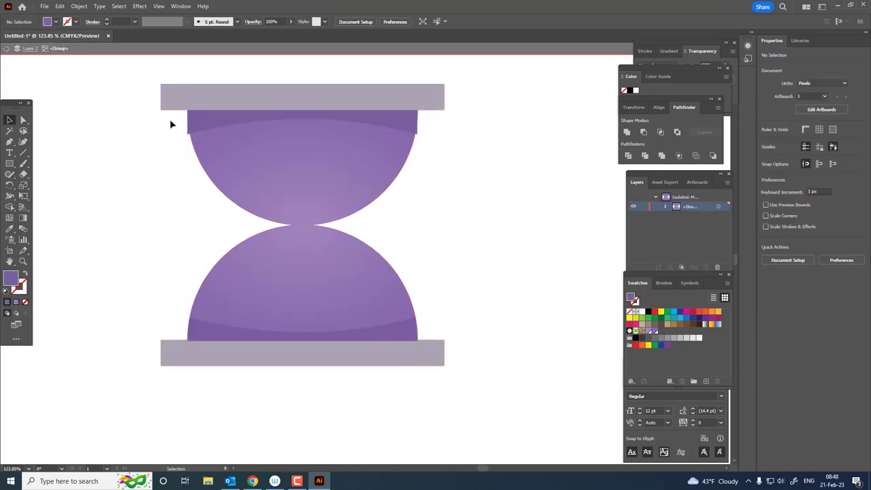
{"action": "left_click", "coordinate": [418, 135]}
{"action": "key", "text": "Escape"}
{"action": "key", "text": "z"}
{"action": "left_click_drag", "start_coordinate": [445, 274], "coordinate": [435, 254]}
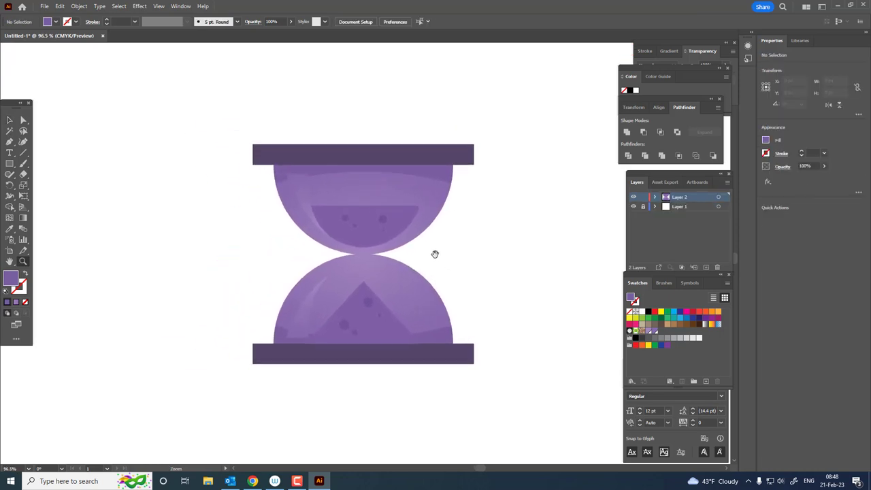
{"action": "mouse_move", "coordinate": [274, 217]}
{"action": "left_mouse_down"}
{"action": "mouse_move", "coordinate": [174, 226]}
{"action": "mouse_move", "coordinate": [84, 196]}
{"action": "left_mouse_up"}
{"action": "key", "text": "a"}
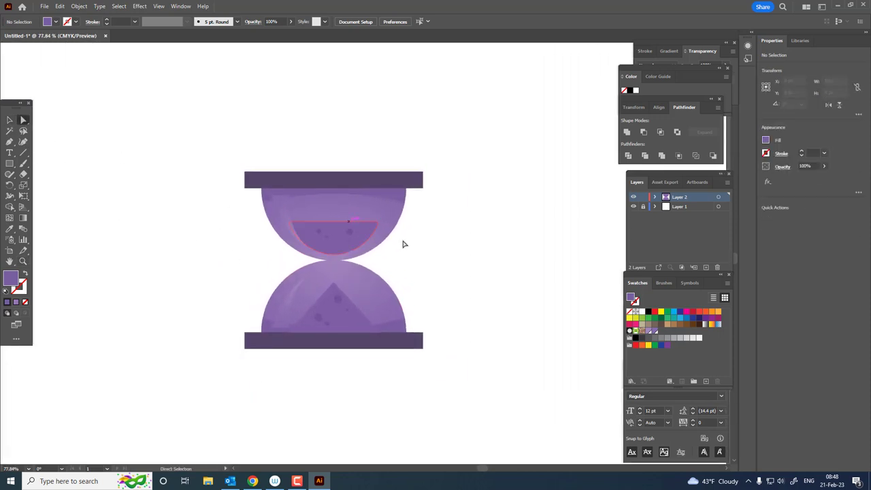
{"action": "left_click", "coordinate": [352, 210]}
{"action": "left_click", "coordinate": [25, 219]}
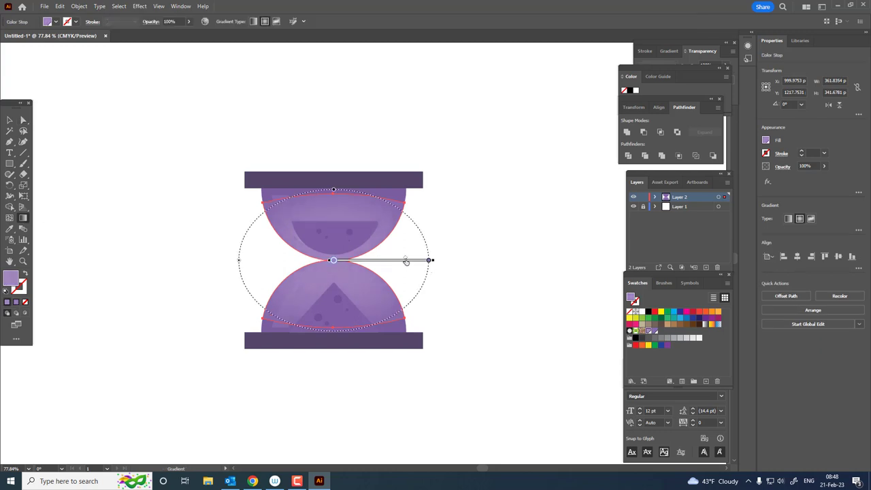
{"action": "left_click", "coordinate": [10, 120]}
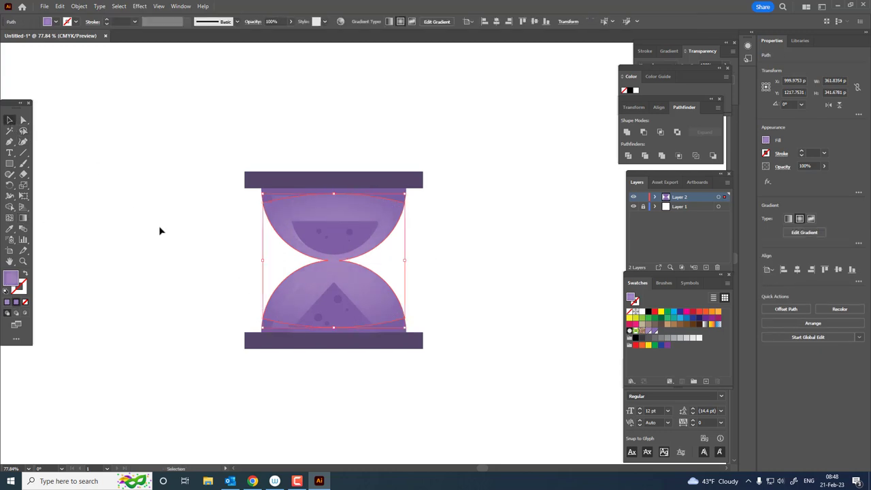
{"action": "left_click", "coordinate": [158, 226]}
{"action": "key", "text": "z"}
{"action": "left_click", "coordinate": [200, 268], "text": "alt"}
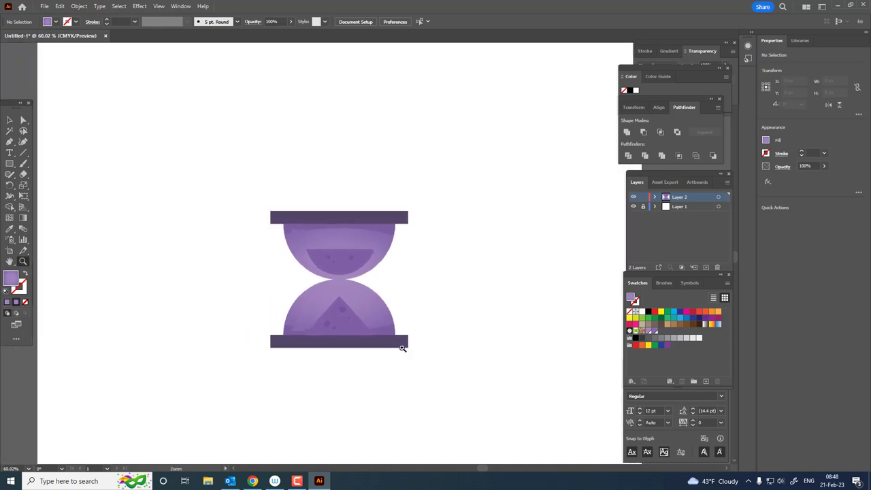
{"action": "left_click_drag", "start_coordinate": [400, 346], "coordinate": [502, 369]}
- Select both dark caps and drag a corner widget to round them to about 5.4 px
{"action": "left_click", "coordinate": [417, 359]}
{"action": "key", "text": "z"}
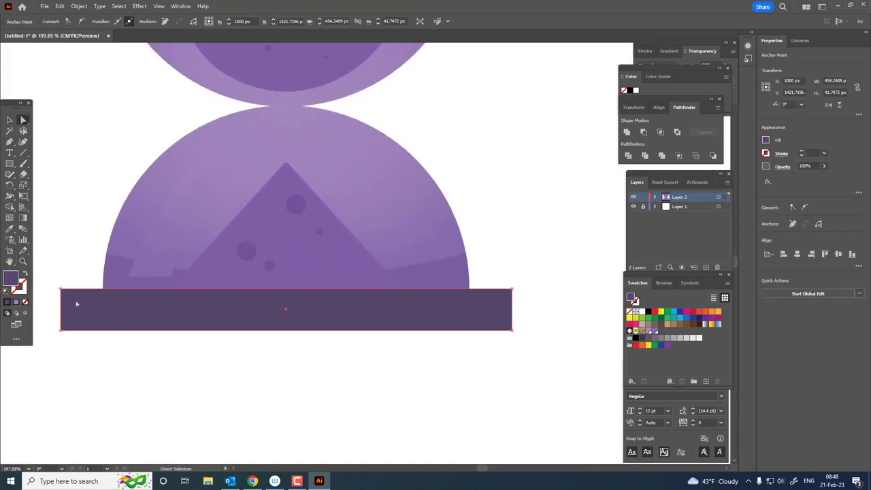
{"action": "key", "text": "ctrl+0"}
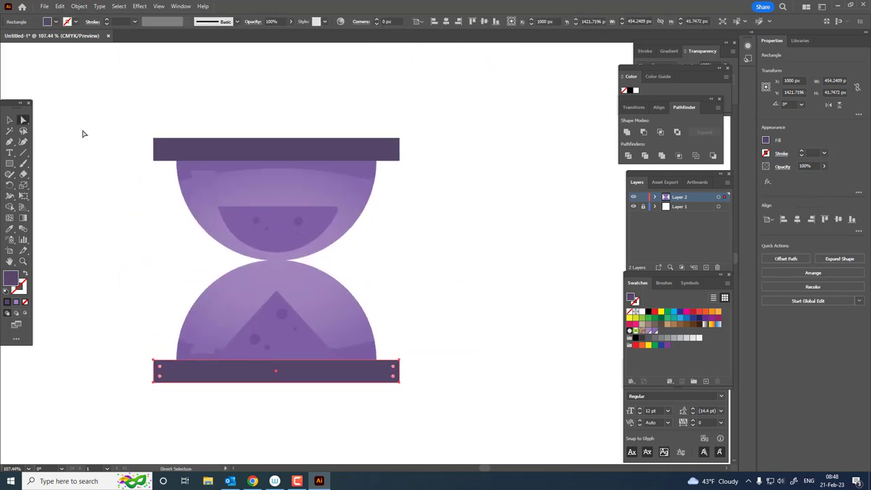
{"action": "left_click", "coordinate": [186, 155], "text": "ctrl+shift"}
{"action": "scroll", "coordinate": [158, 146], "scroll_direction": "up", "scroll_amount": 5}
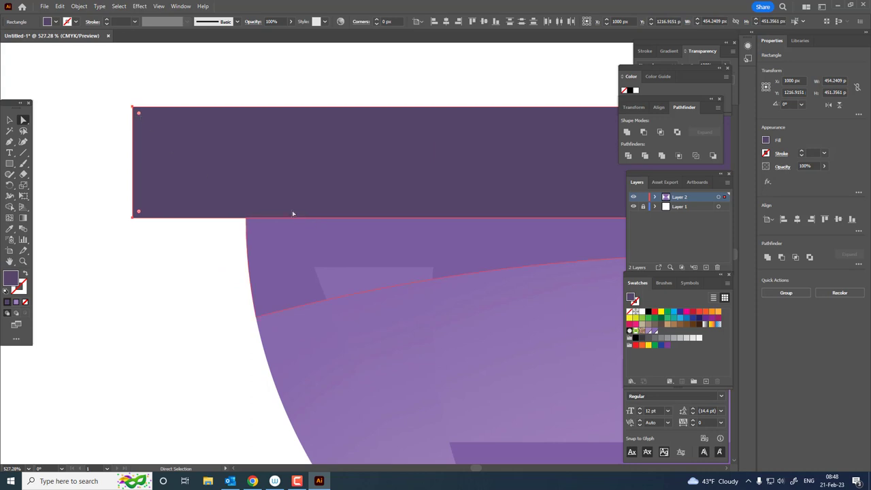
{"action": "key", "text": "ctrl+0"}
{"action": "scroll", "coordinate": [266, 357], "scroll_direction": "up", "scroll_amount": 1}
{"action": "scroll", "coordinate": [230, 298], "scroll_direction": "up", "scroll_amount": 1}
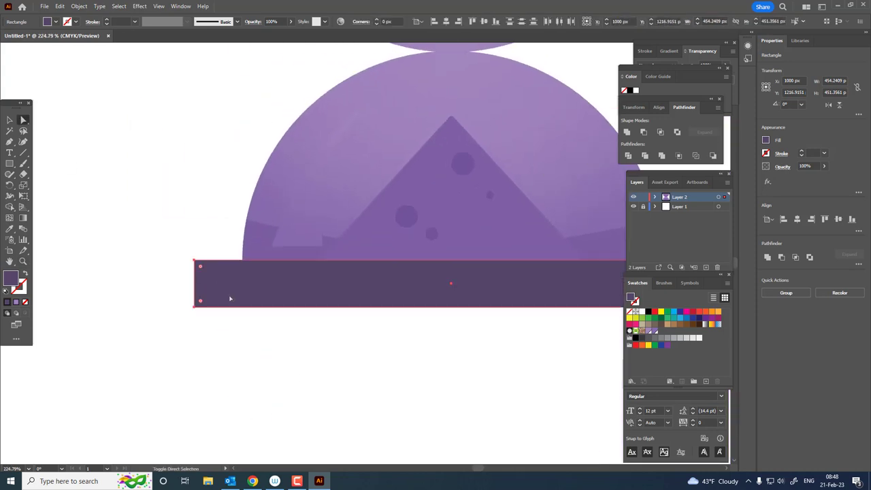
{"action": "left_click_drag", "start_coordinate": [200, 268], "coordinate": [200, 269]}
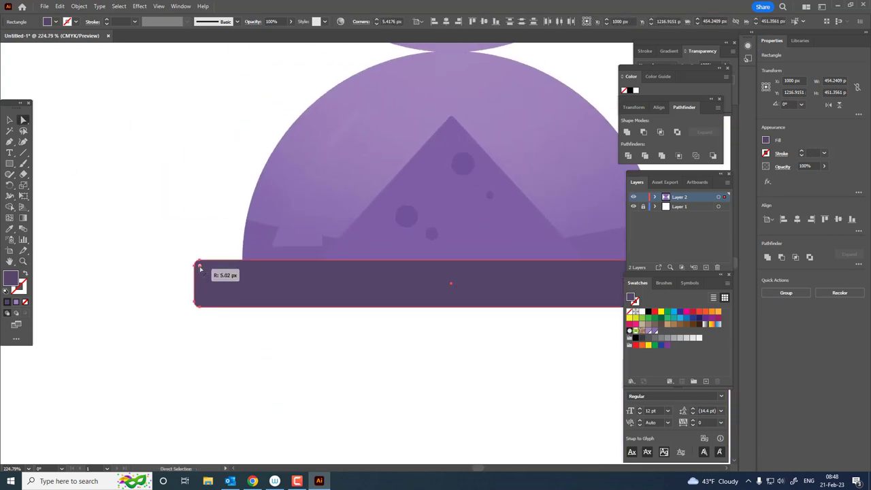
{"action": "key", "text": "z"}
{"action": "scroll", "coordinate": [233, 243], "scroll_direction": "down", "scroll_amount": 3}
{"action": "scroll", "coordinate": [346, 291], "scroll_direction": "up", "scroll_amount": 1}
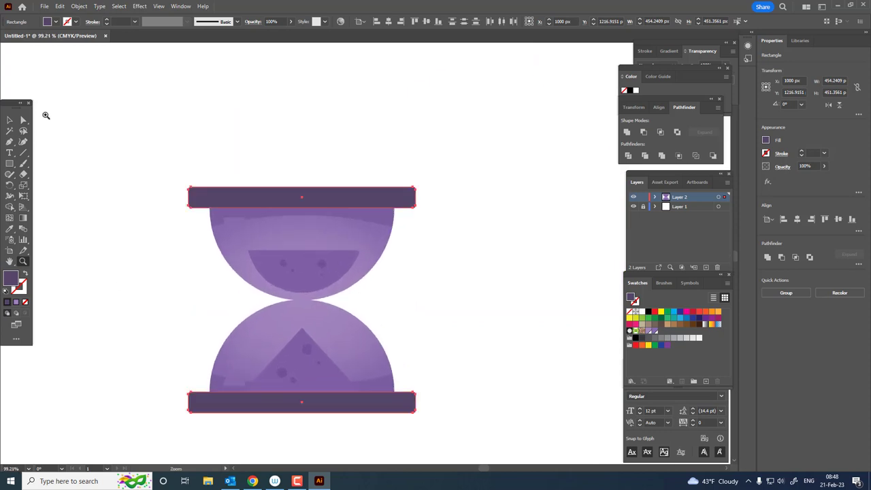
- Check the top and bottom caps individually for the rounded corners, then deselect
{"action": "left_click", "coordinate": [23, 121]}
{"action": "left_click", "coordinate": [355, 198]}
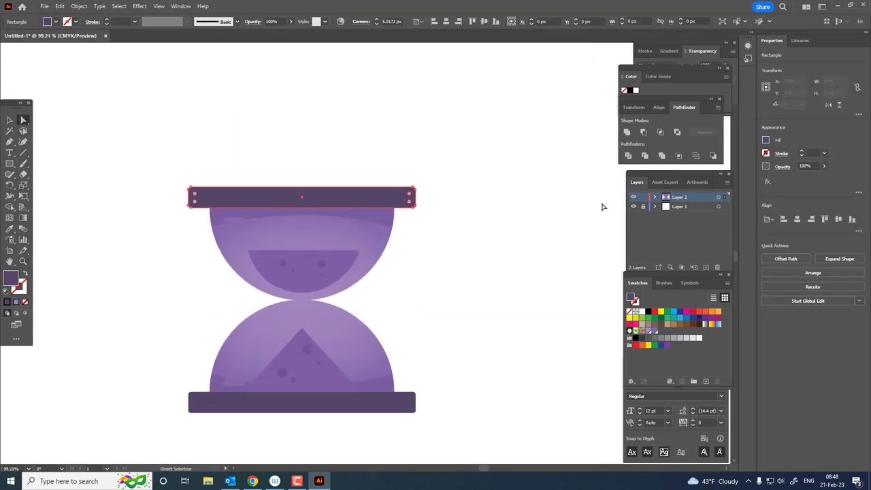
{"action": "left_click", "coordinate": [371, 406]}
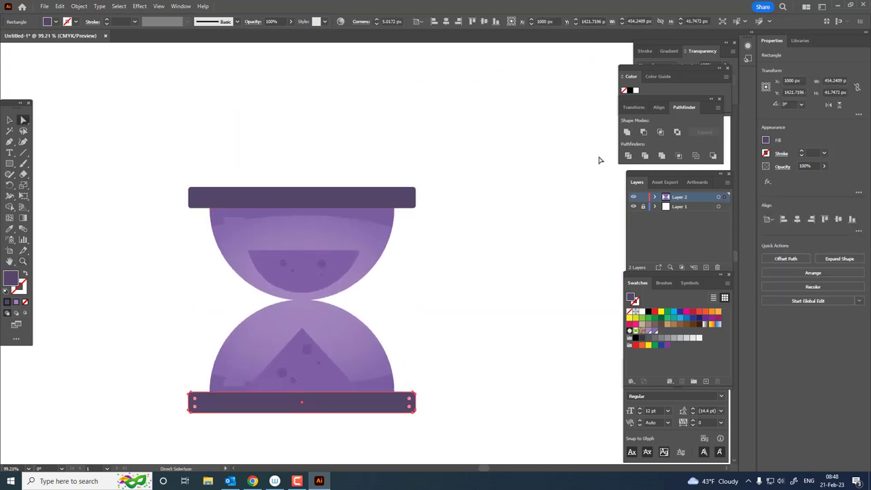
{"action": "left_click", "coordinate": [505, 202]}
{"action": "key", "text": "z"}
{"action": "scroll", "coordinate": [422, 243], "scroll_direction": "down", "scroll_amount": 3}
- Set the upper-left highlight's gradient stops to white, then the top stop to purple
{"action": "scroll", "coordinate": [419, 280], "scroll_direction": "up", "scroll_amount": 1}
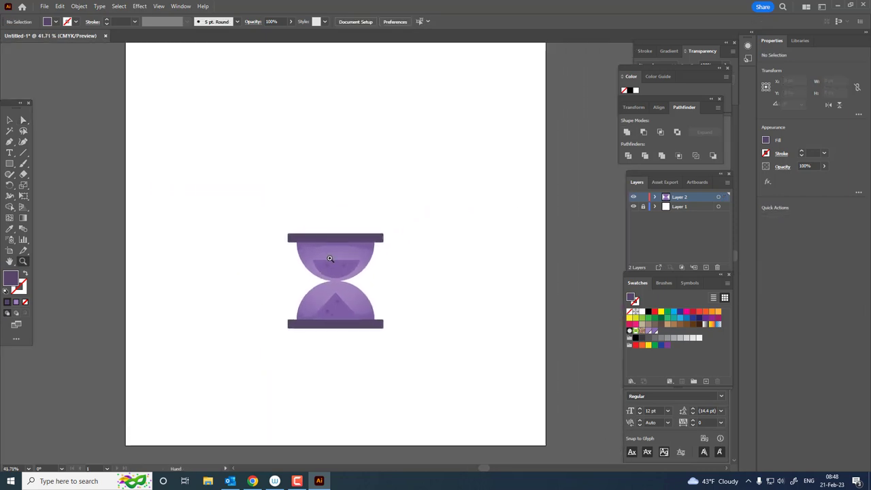
{"action": "scroll", "coordinate": [419, 279], "scroll_direction": "up", "scroll_amount": 1}
{"action": "scroll", "coordinate": [419, 280], "scroll_direction": "down", "scroll_amount": 2}
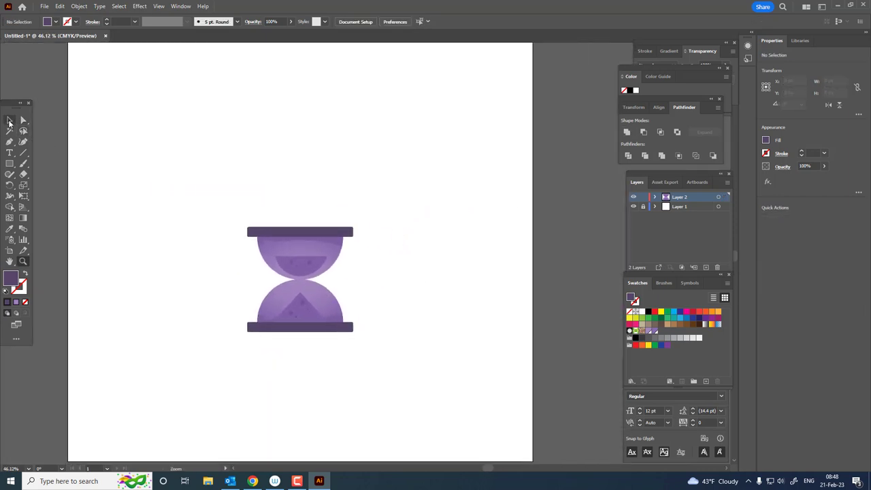
{"action": "scroll", "coordinate": [254, 292], "scroll_direction": "up", "scroll_amount": 1}
{"action": "scroll", "coordinate": [254, 293], "scroll_direction": "up", "scroll_amount": 3}
{"action": "left_click", "coordinate": [25, 122]}
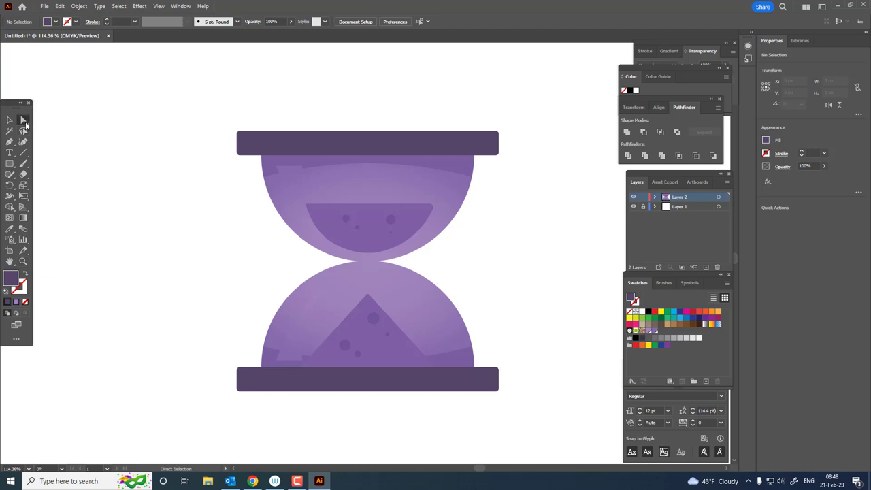
{"action": "left_click", "coordinate": [301, 188]}
{"action": "left_click", "coordinate": [23, 217]}
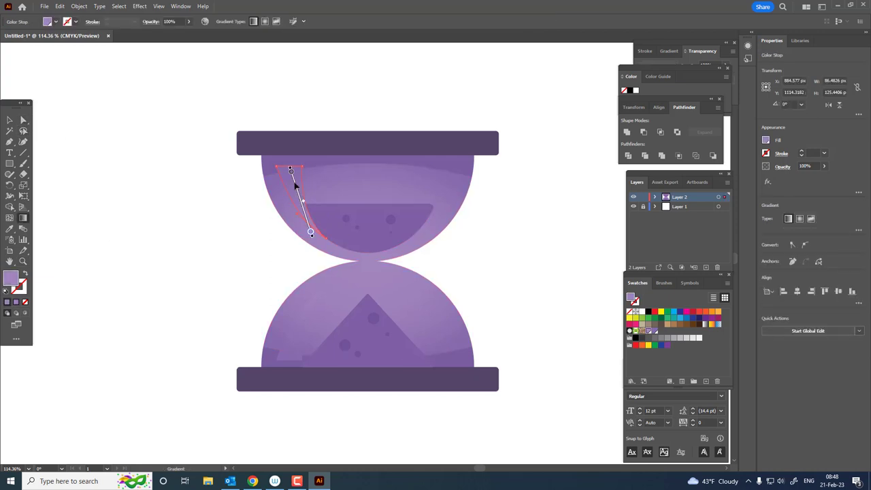
{"action": "double_click", "coordinate": [291, 169]}
{"action": "left_click", "coordinate": [189, 198]}
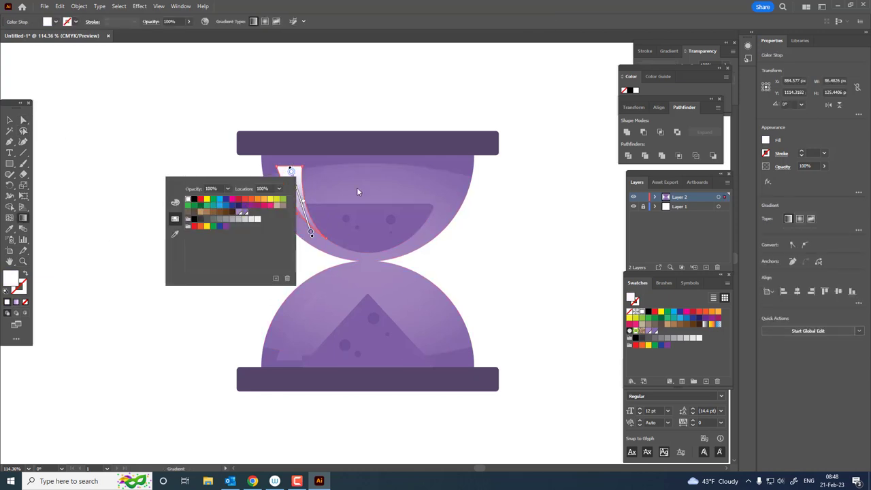
{"action": "double_click", "coordinate": [310, 232]}
{"action": "left_click", "coordinate": [207, 259]}
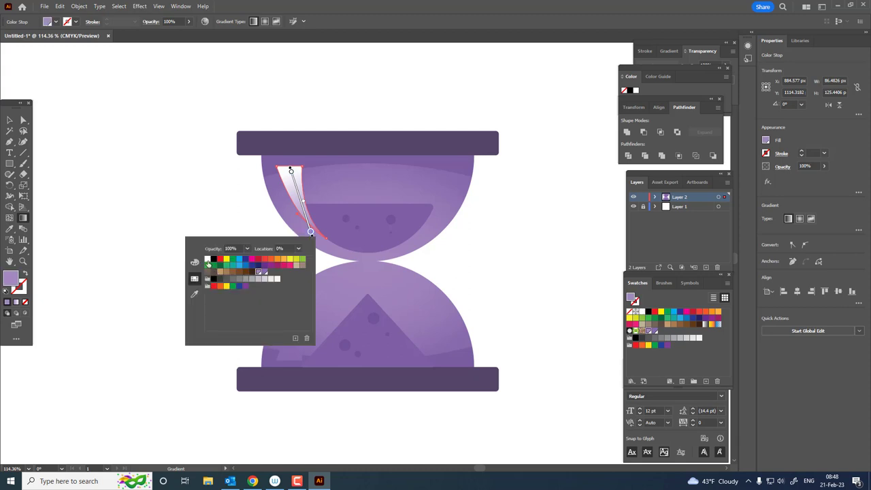
{"action": "double_click", "coordinate": [291, 169]}
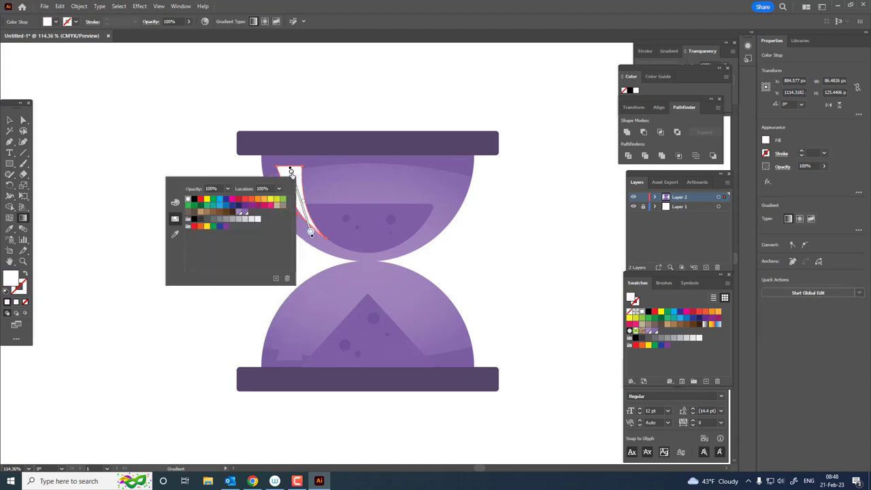
{"action": "left_click", "coordinate": [243, 211]}
{"action": "key", "text": "Escape"}
- Save the wide top highlight's purple as a new swatch
{"action": "key", "text": "z"}
{"action": "scroll", "coordinate": [191, 218], "scroll_direction": "down", "scroll_amount": 2}
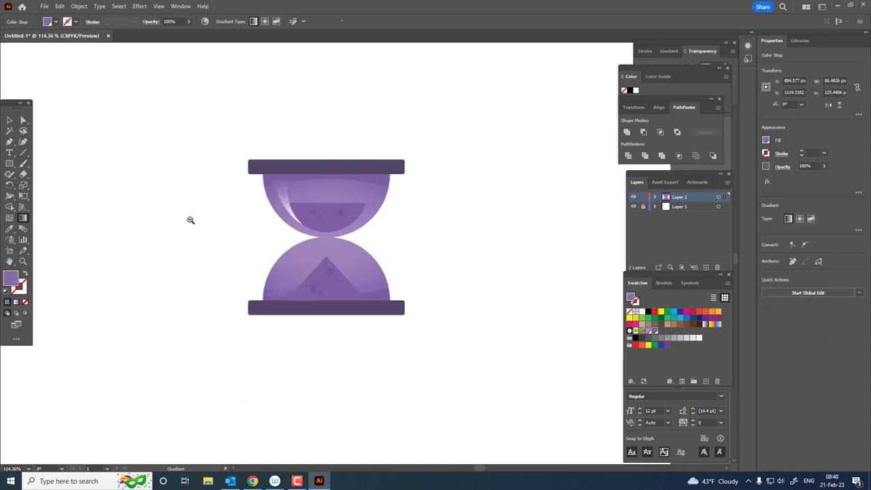
{"action": "scroll", "coordinate": [219, 246], "scroll_direction": "up", "scroll_amount": 2}
{"action": "left_click", "coordinate": [23, 217]}
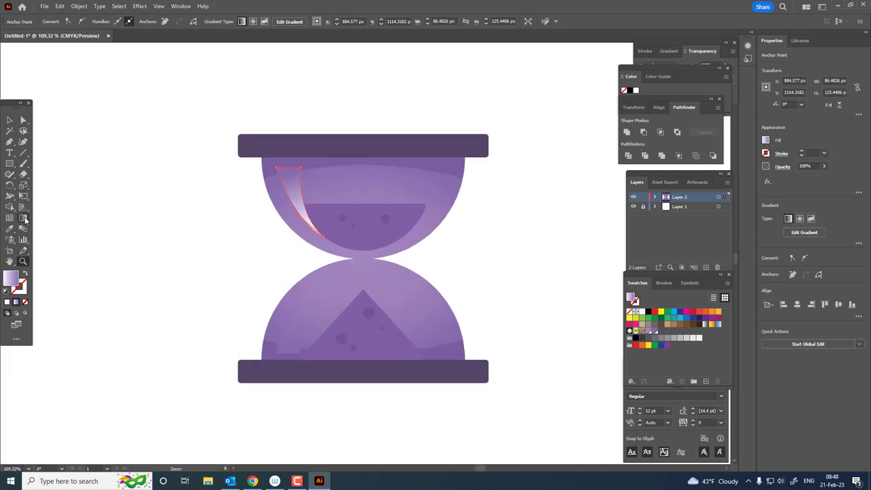
{"action": "double_click", "coordinate": [289, 170]}
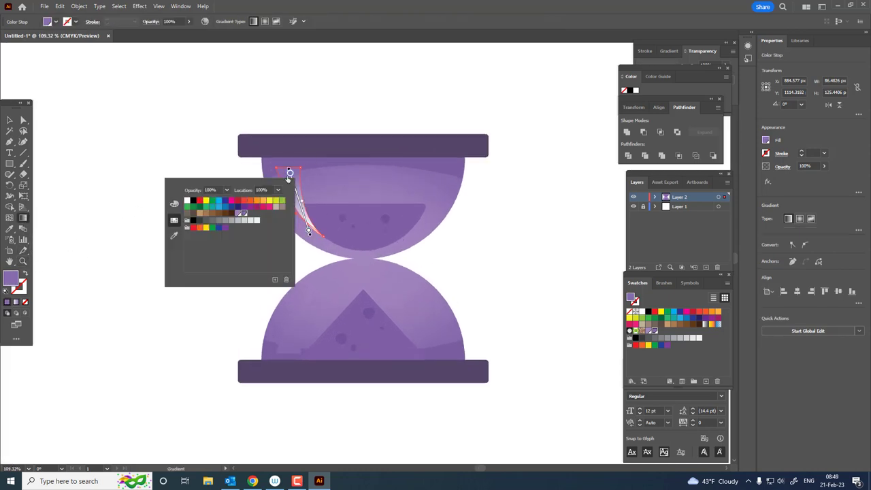
{"action": "left_click", "coordinate": [23, 120]}
{"action": "left_click", "coordinate": [448, 171]}
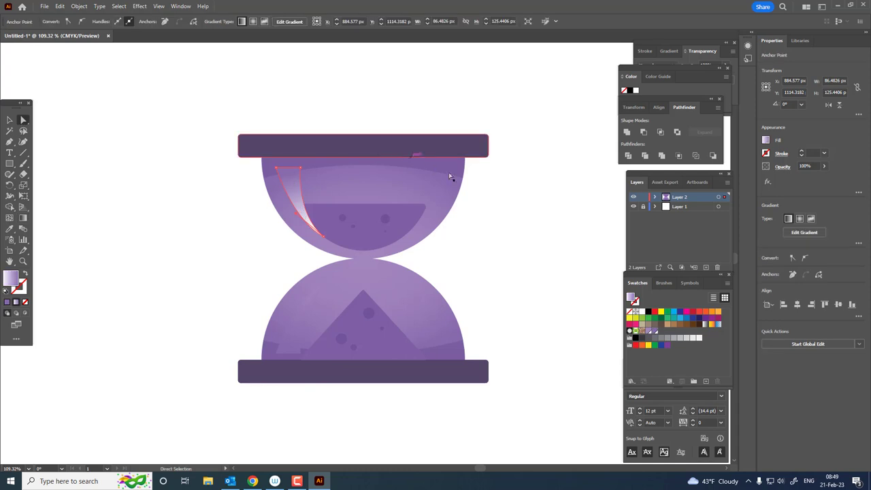
{"action": "left_click", "coordinate": [450, 164]}
{"action": "left_click", "coordinate": [706, 382]}
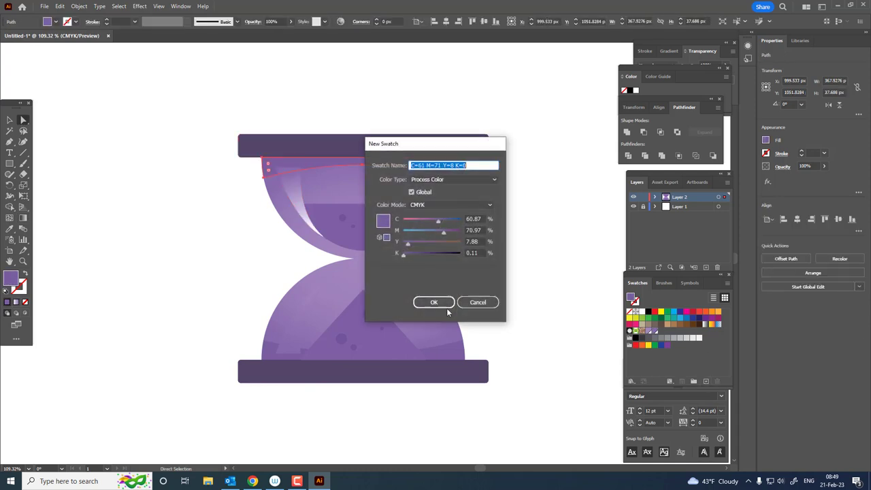
{"action": "left_click", "coordinate": [435, 302]}
- Give the small highlight's top gradient stop a light colour at 0% opacity
{"action": "left_click", "coordinate": [291, 188]}
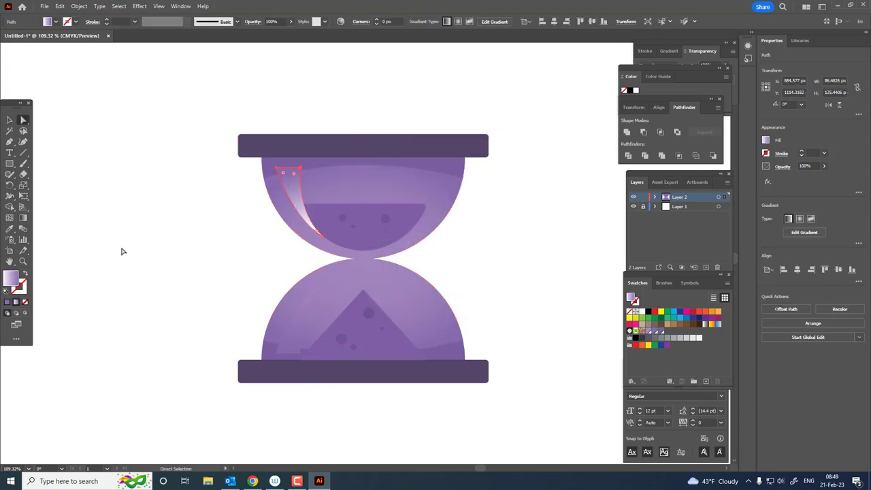
{"action": "left_click", "coordinate": [22, 218]}
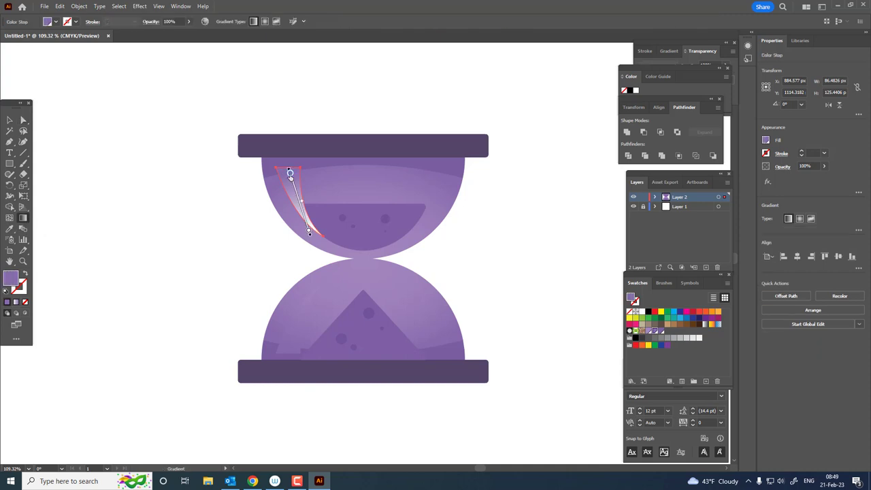
{"action": "double_click", "coordinate": [290, 174]}
{"action": "left_click", "coordinate": [251, 215]}
{"action": "key", "text": "z"}
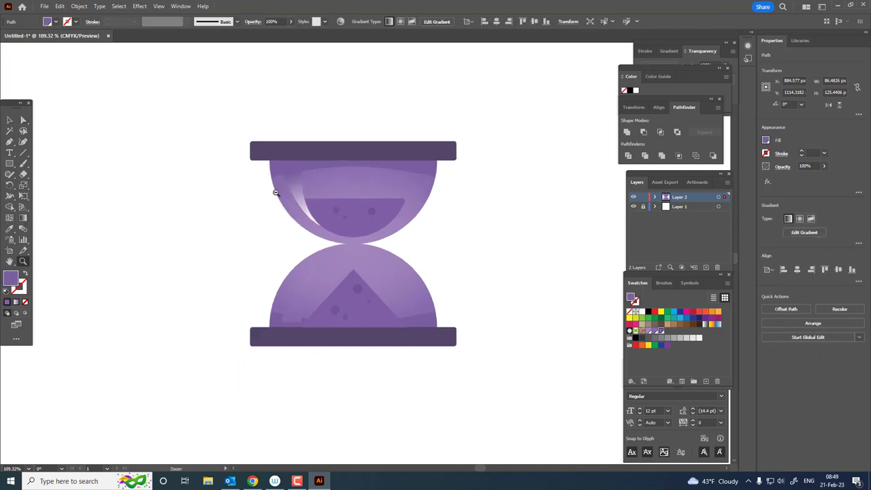
{"action": "left_click_drag", "start_coordinate": [320, 198], "coordinate": [262, 224]}
{"action": "left_click_drag", "start_coordinate": [287, 280], "coordinate": [332, 301]}
{"action": "key", "text": "g"}
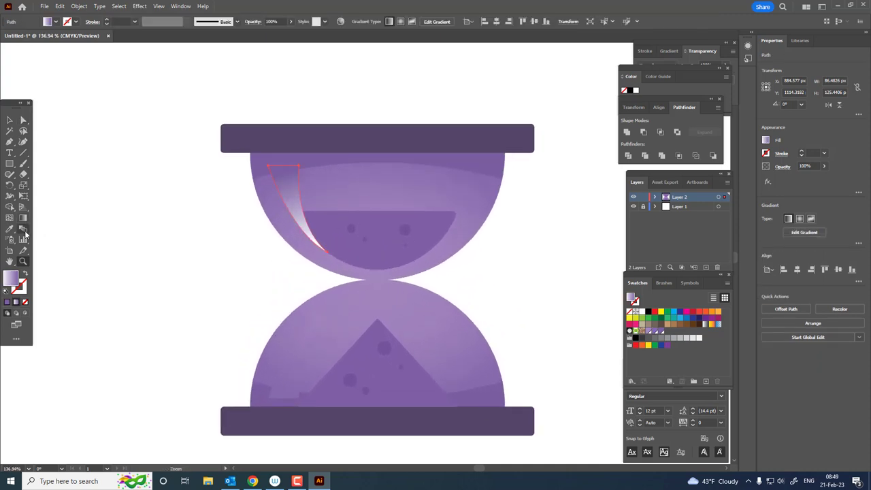
{"action": "double_click", "coordinate": [285, 173]}
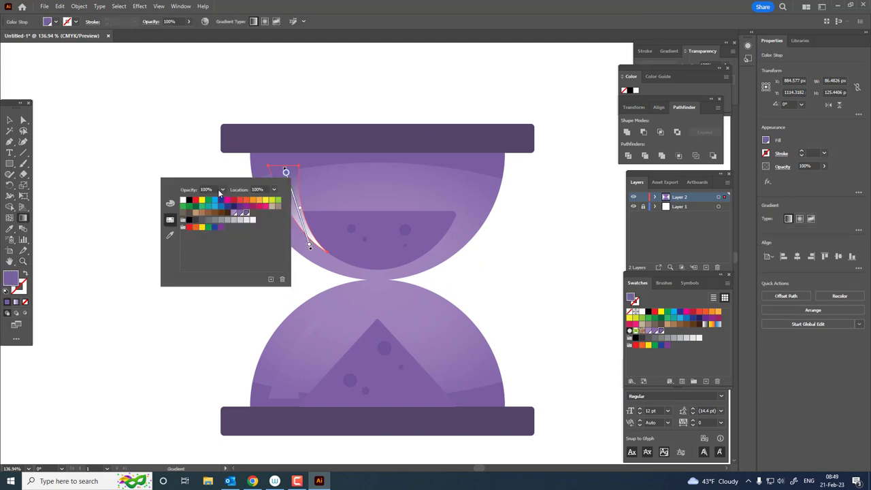
{"action": "left_click", "coordinate": [245, 193]}
{"action": "left_click", "coordinate": [234, 202]}
{"action": "left_click", "coordinate": [8, 121]}
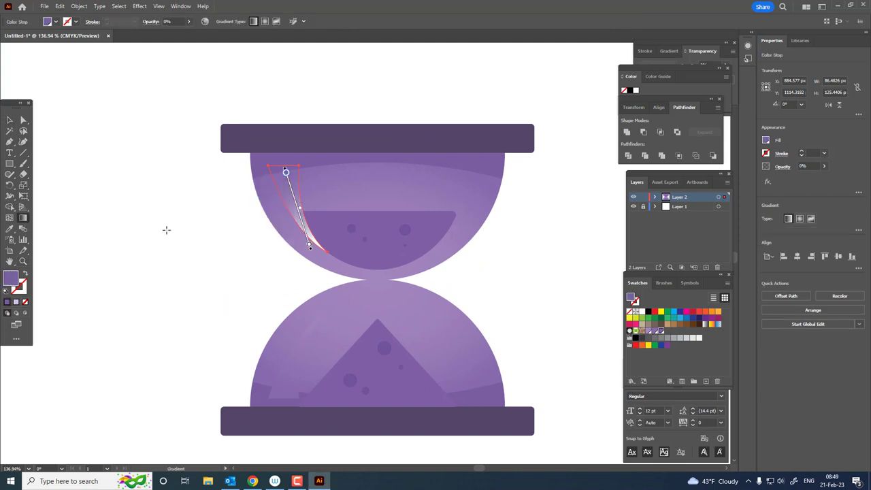
{"action": "left_click", "coordinate": [116, 192]}
- Eyedropper the upper highlight's fading gradient onto the lower-left highlight
{"action": "key", "text": "z"}
{"action": "left_click", "coordinate": [200, 286], "text": "alt"}
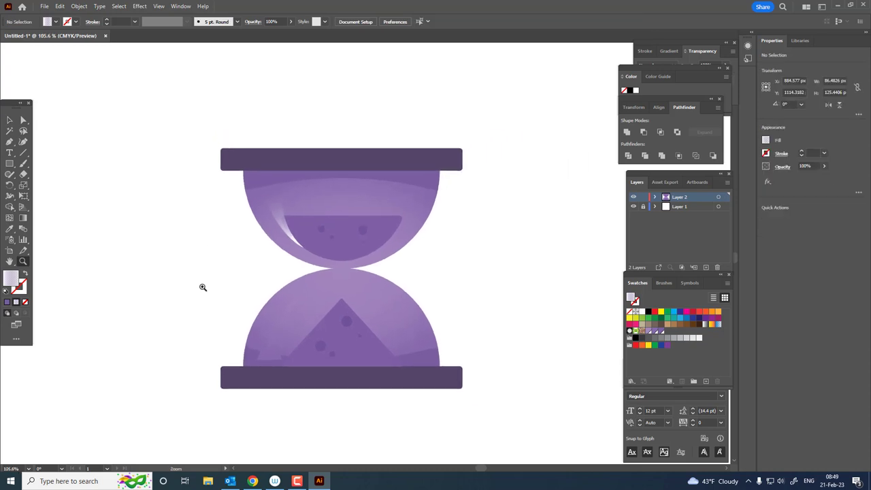
{"action": "left_click", "coordinate": [305, 321]}
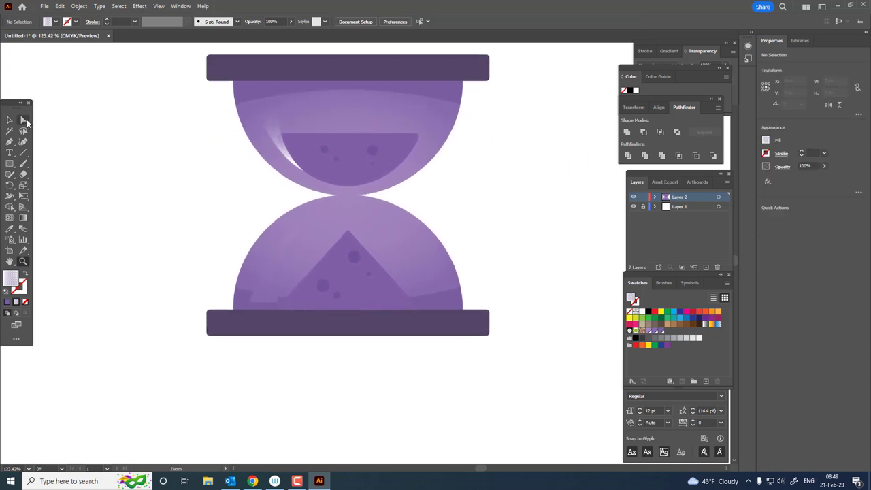
{"action": "left_click", "coordinate": [23, 120]}
{"action": "left_click", "coordinate": [276, 267]}
{"action": "scroll", "coordinate": [297, 266], "scroll_direction": "up", "scroll_amount": 2}
{"action": "key", "text": "i"}
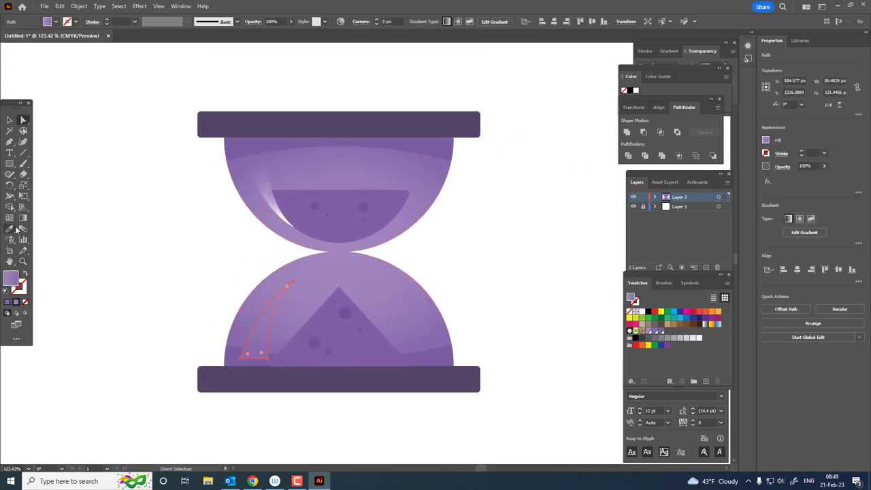
{"action": "left_click", "coordinate": [264, 158]}
{"action": "key", "text": "ctrl+shift+a"}
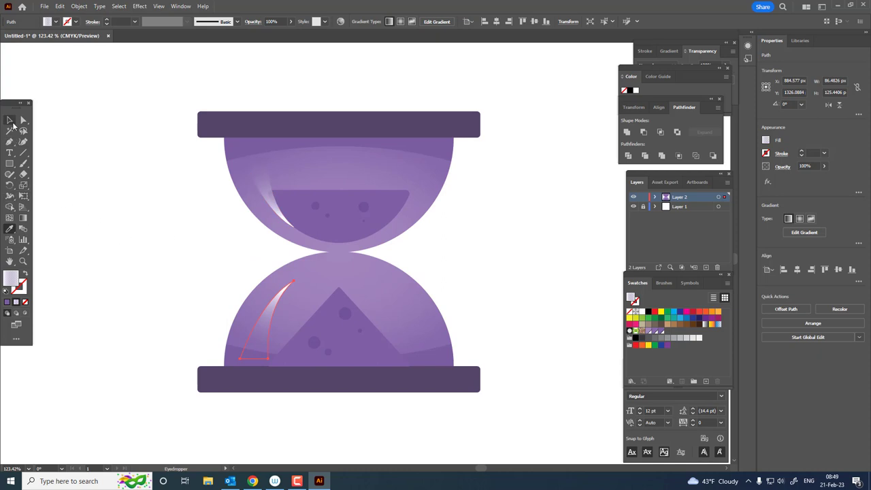
{"action": "left_click", "coordinate": [10, 119]}
{"action": "scroll", "coordinate": [312, 254], "scroll_direction": "down", "scroll_amount": 4}
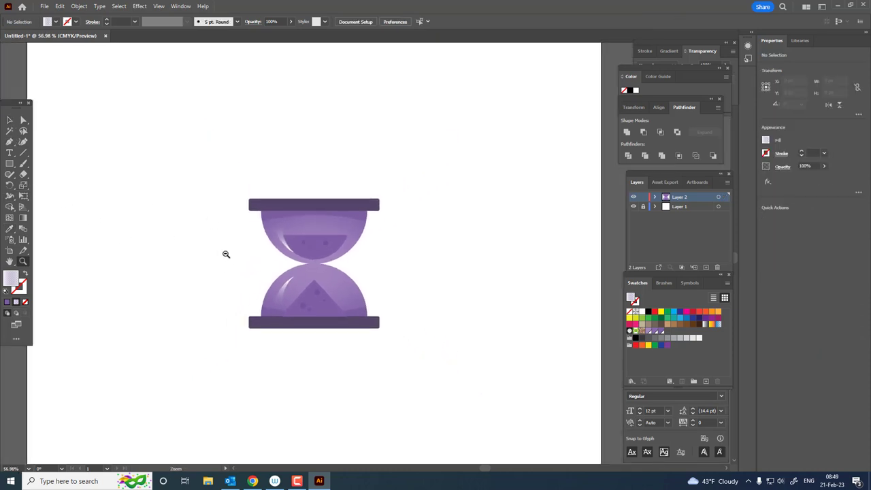
- Marquee-select every hourglass shape and combine them with Object > Group
{"action": "left_click", "coordinate": [10, 120]}
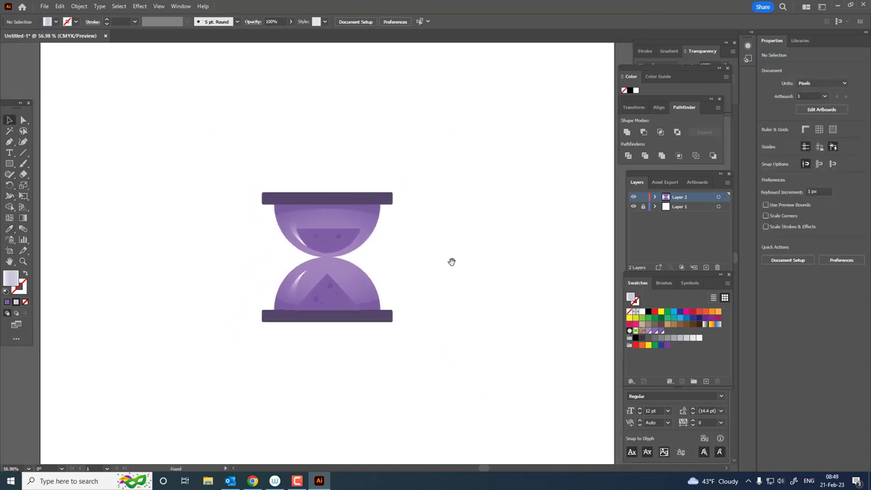
{"action": "left_click_drag", "start_coordinate": [451, 260], "coordinate": [490, 293]}
{"action": "left_click_drag", "start_coordinate": [503, 378], "coordinate": [132, 185]}
{"action": "right_click", "coordinate": [363, 278]}
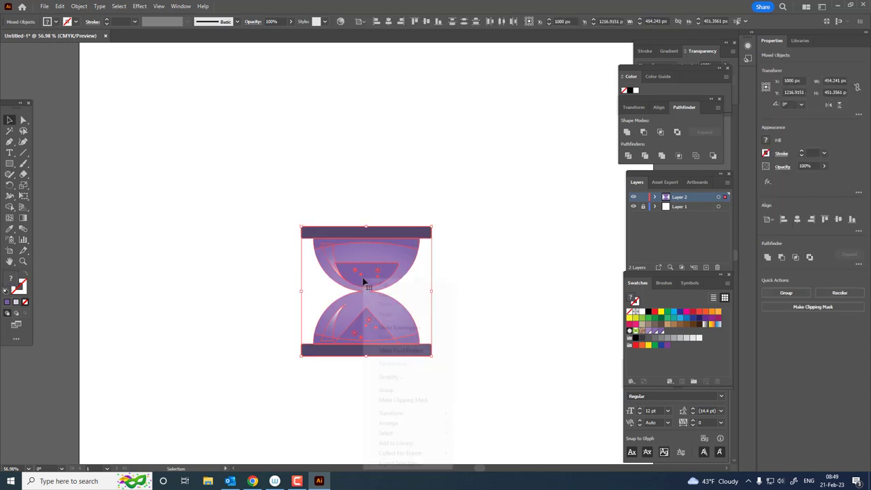
{"action": "left_click", "coordinate": [470, 288]}
{"action": "left_click", "coordinate": [427, 327]}
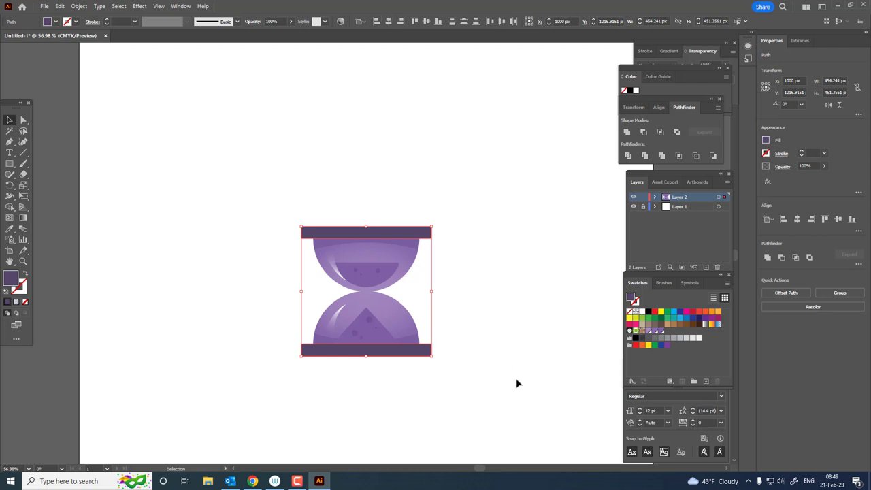
{"action": "left_click_drag", "start_coordinate": [517, 381], "coordinate": [295, 197]}
{"action": "left_click", "coordinate": [79, 6]}
{"action": "left_click", "coordinate": [109, 60]}
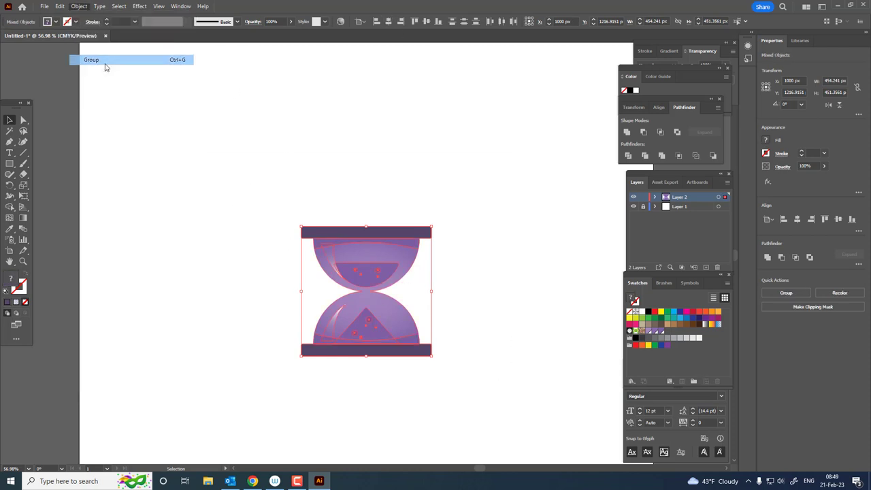
{"action": "left_click", "coordinate": [480, 159]}
{"action": "key", "text": "z"}
{"action": "left_click_drag", "start_coordinate": [361, 152], "coordinate": [551, 196]}
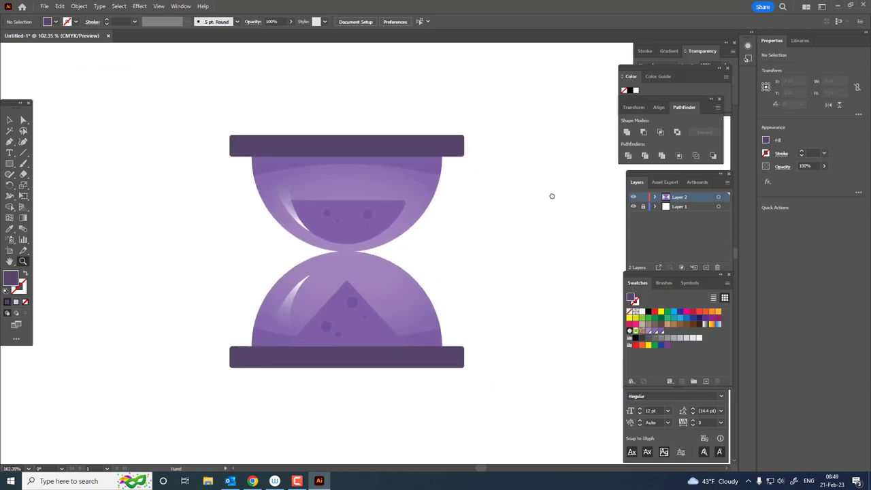
{"action": "key", "text": "v"}
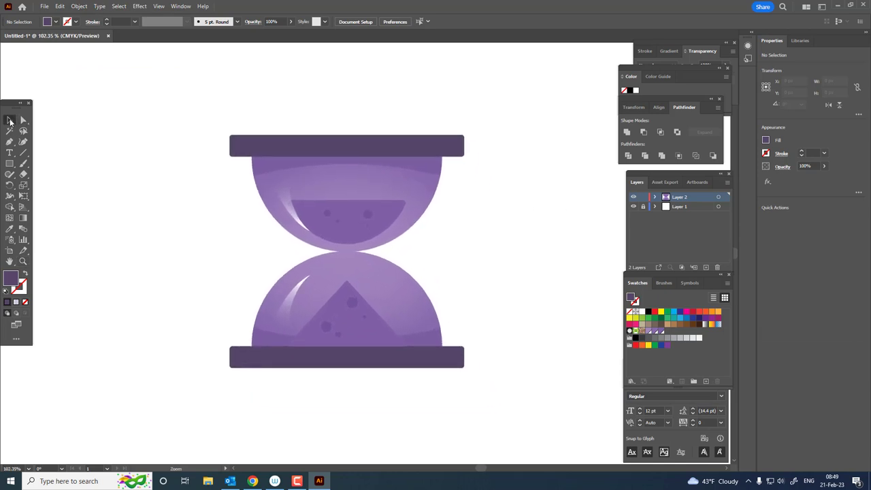